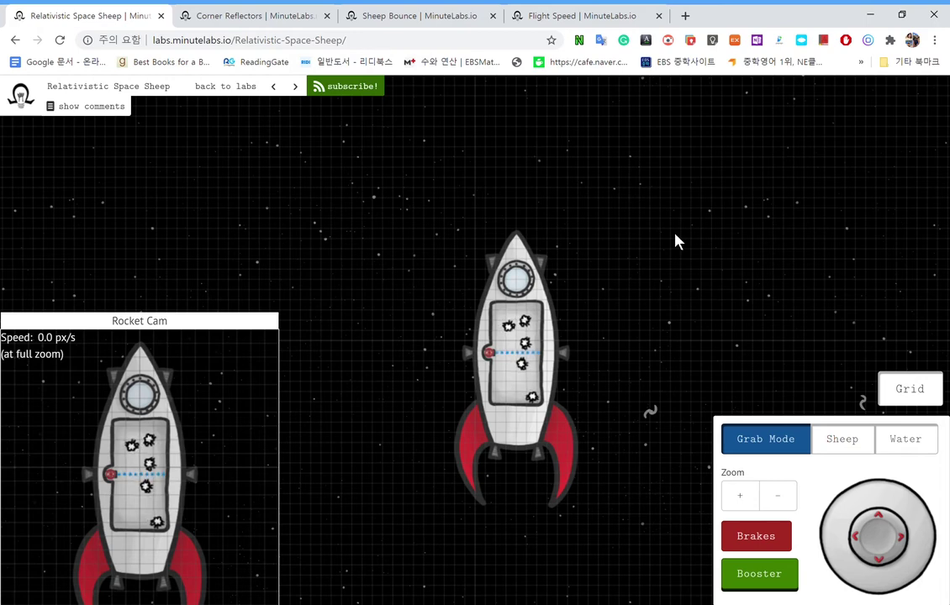
# Step: Thrust the rocket down and up, then brake it to zero speed with sheep floating
pyautogui.press('Down')
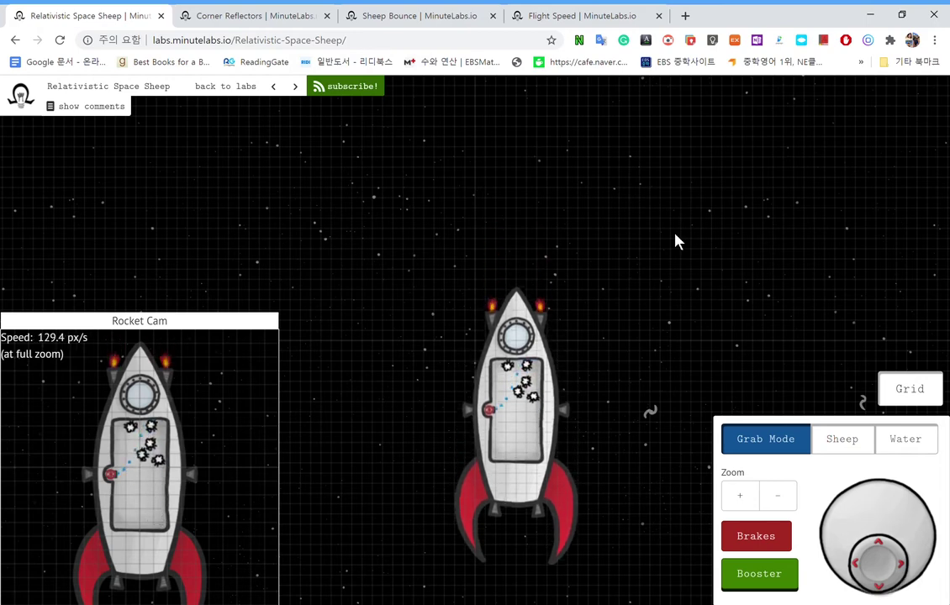
pyautogui.press('Up')
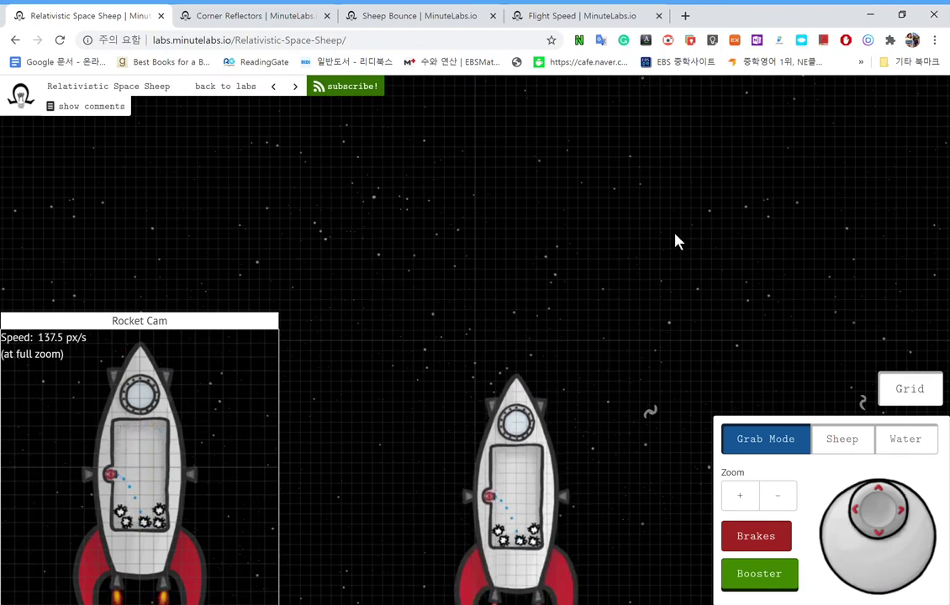
pyautogui.press('Up')
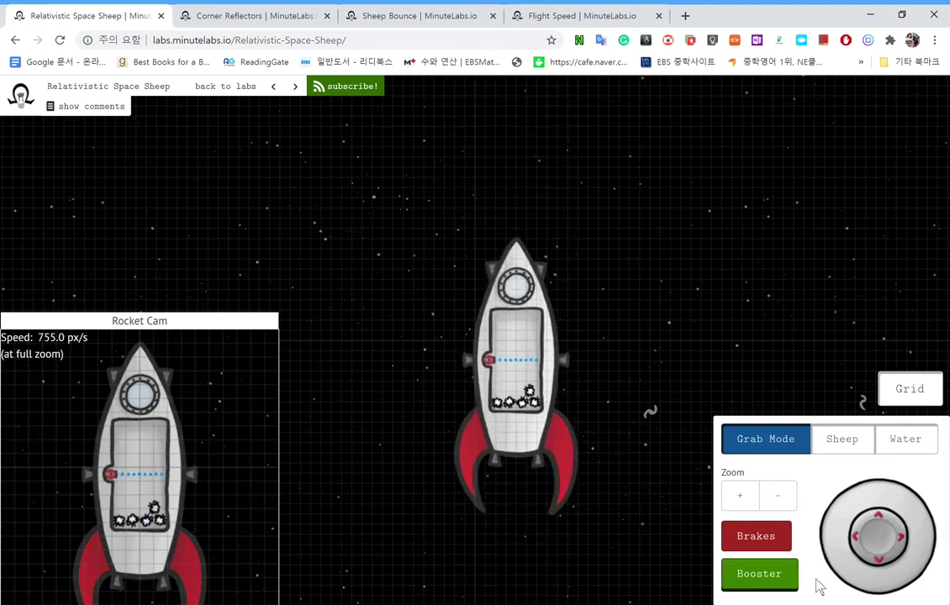
pyautogui.click(780, 543)
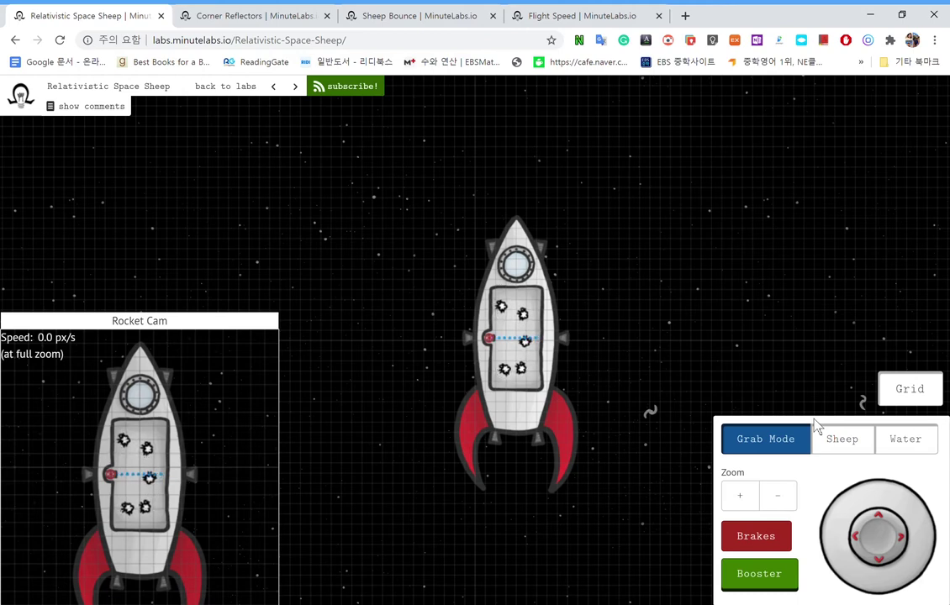
# Step: Thrust the rocket forward, back, left and forward again, then brake it to rest
pyautogui.press('Up')
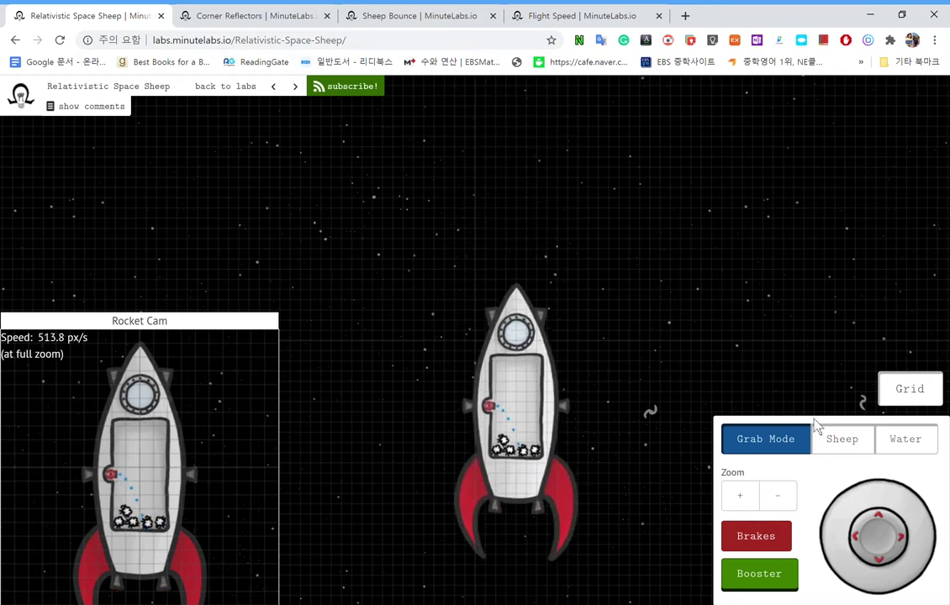
pyautogui.press('Down')
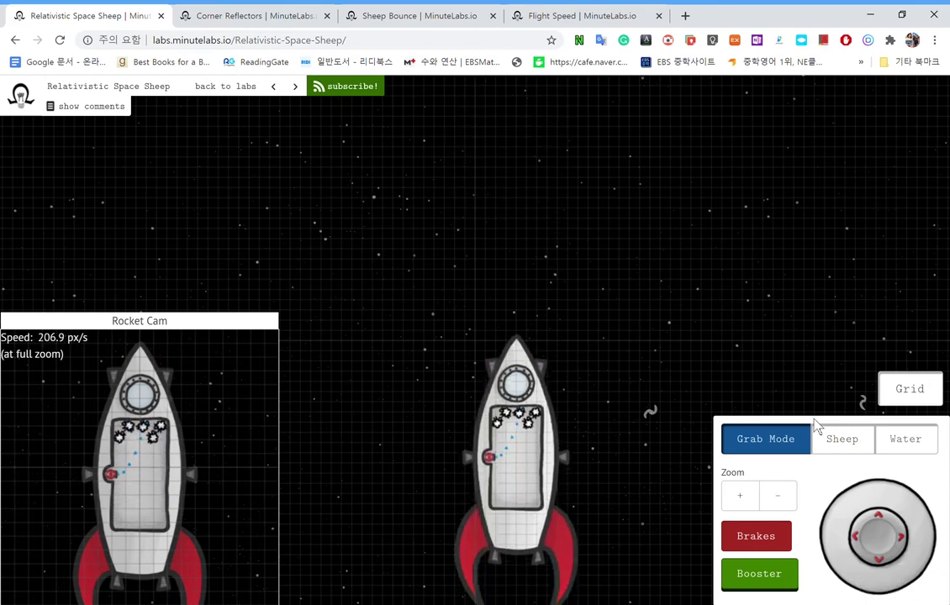
pyautogui.press('Left')
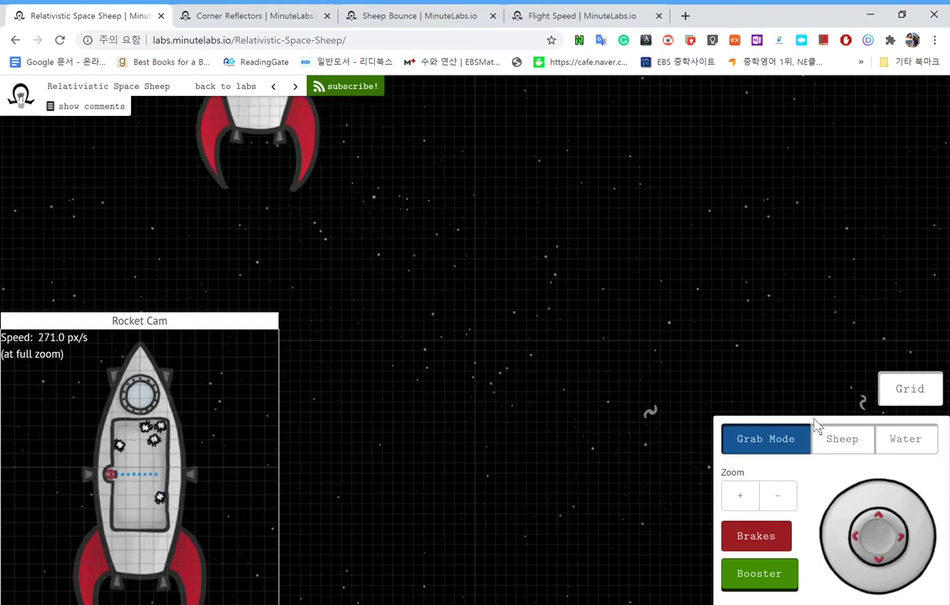
pyautogui.press('Left')
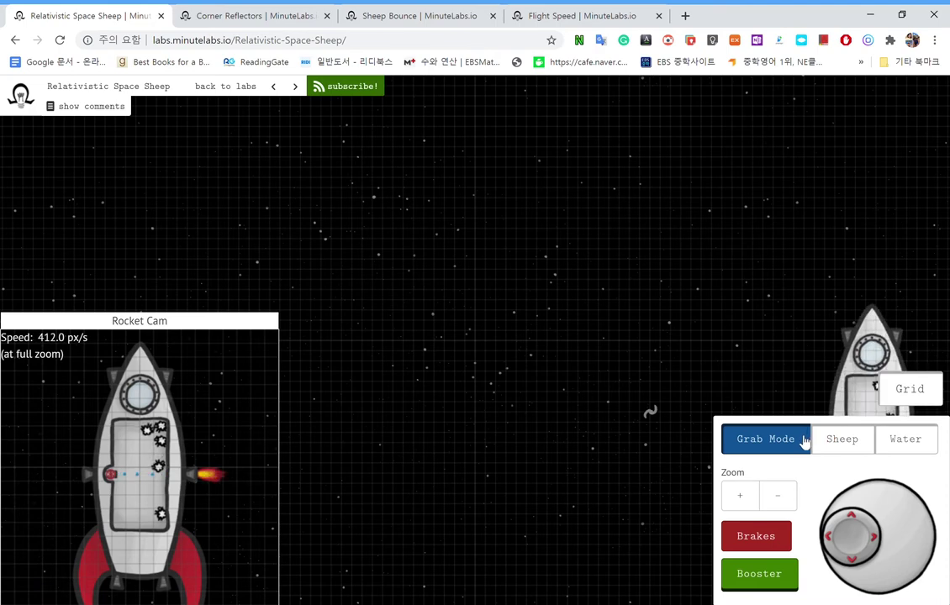
pyautogui.press('Up')
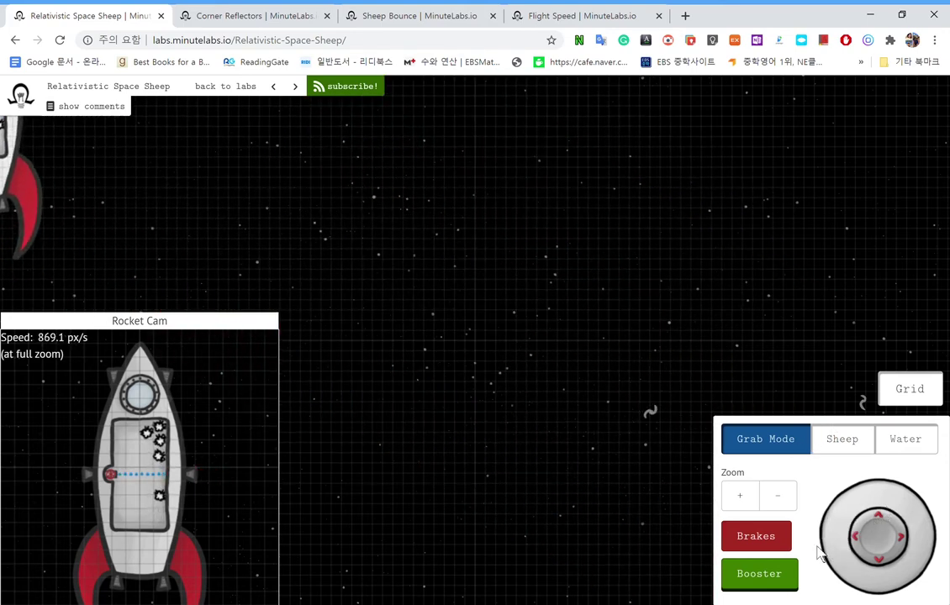
pyautogui.click(742, 539)
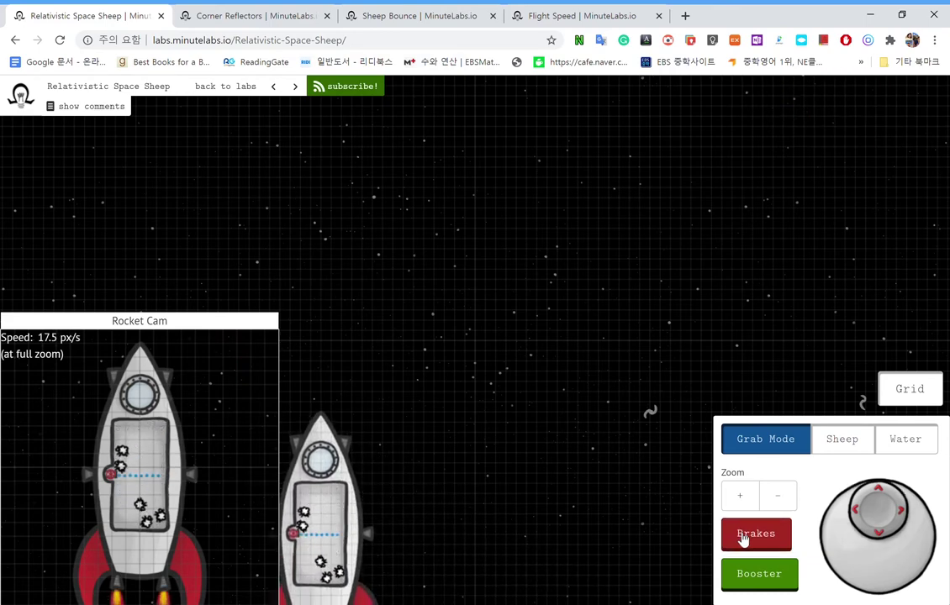
# Step: Thrust forward and right with a brake after each, then push the rocket left to about 168 px/s
pyautogui.press('Up')
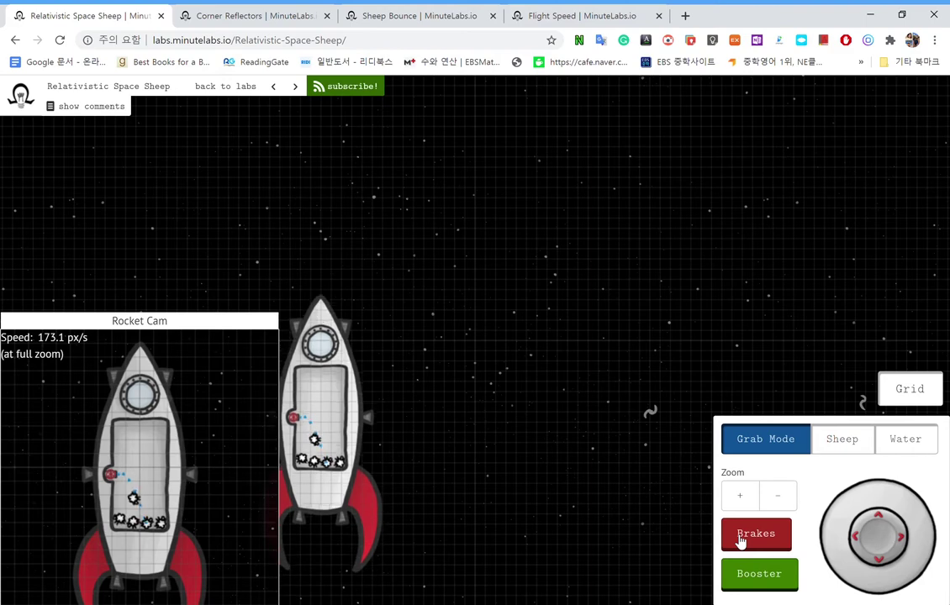
pyautogui.click(747, 542)
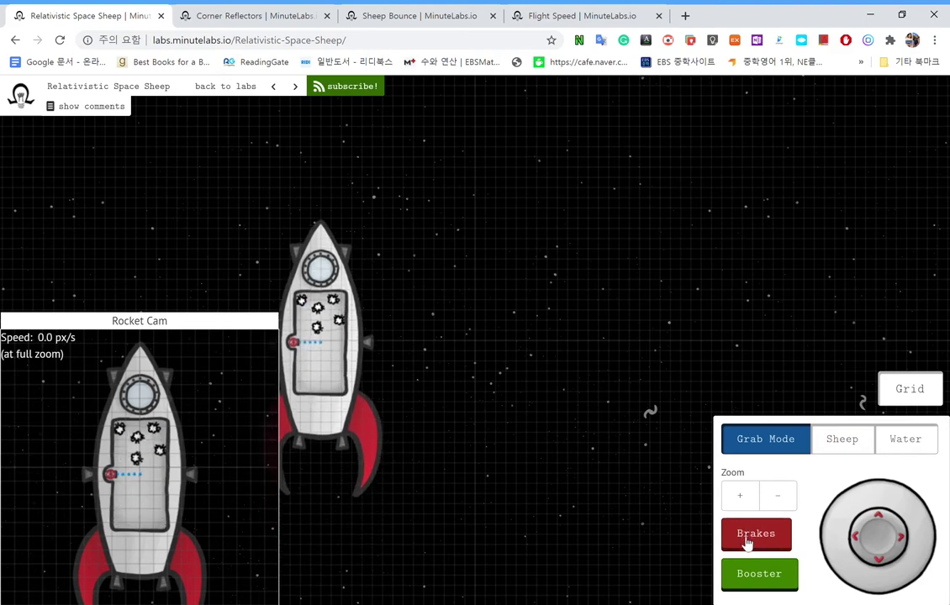
pyautogui.press('Right')
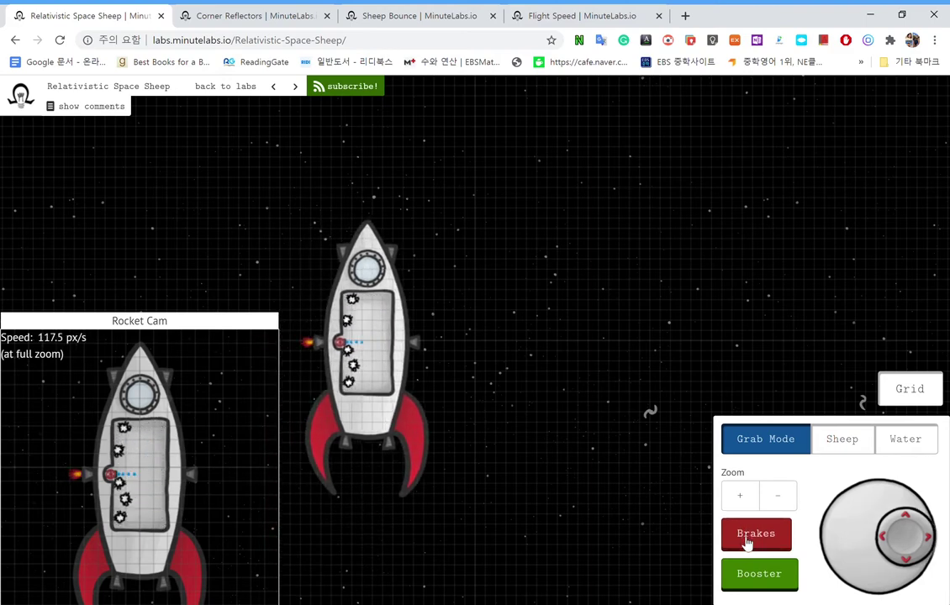
pyautogui.click(746, 541)
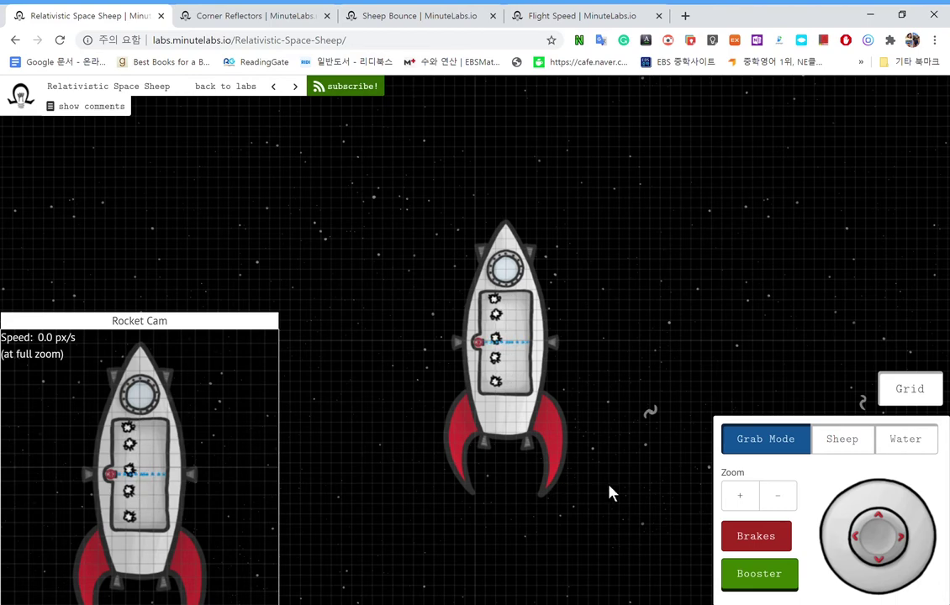
pyautogui.press('Left')
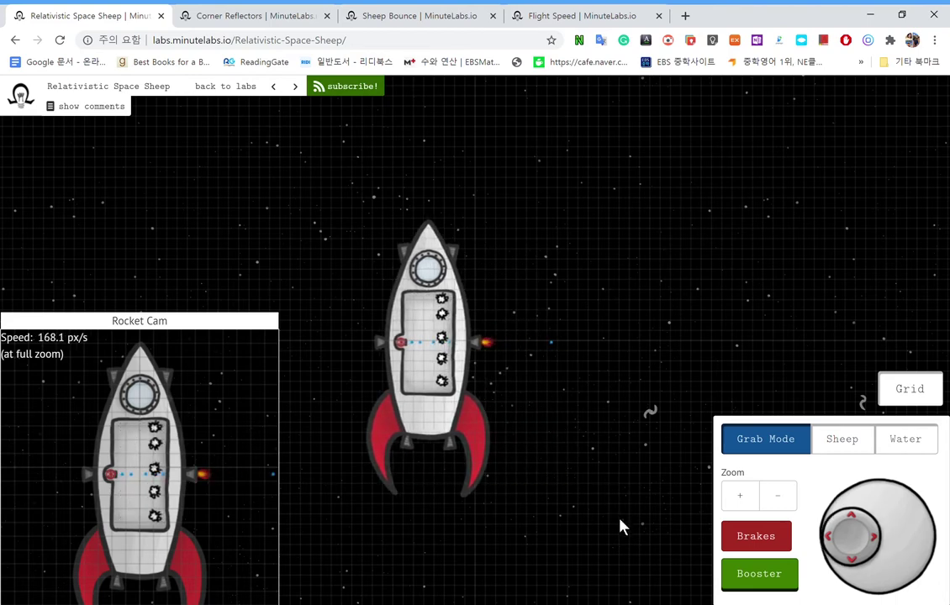
# Step: Push the rocket sideways to the right, then switch the side thrust to the left
pyautogui.press('Right')
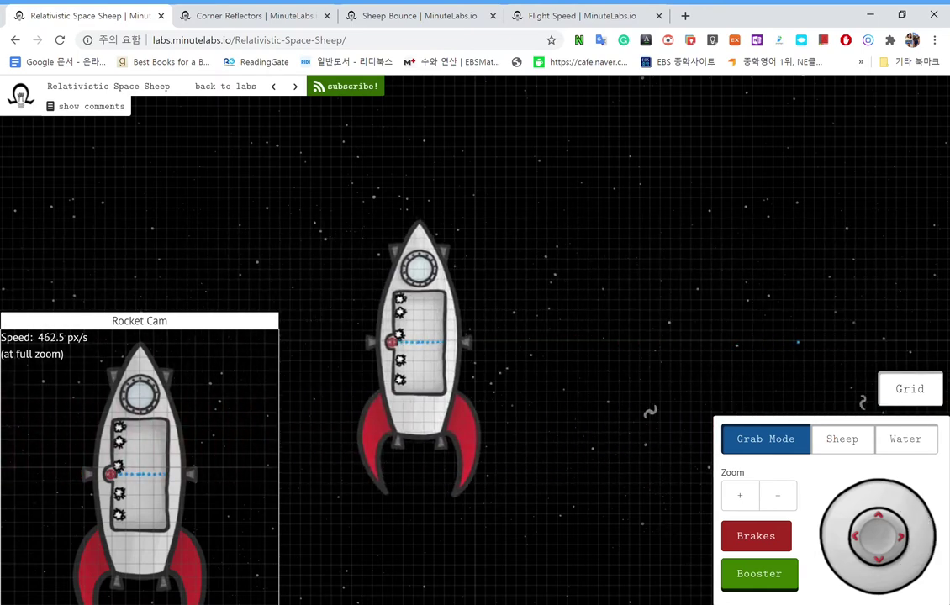
pyautogui.press('Right')
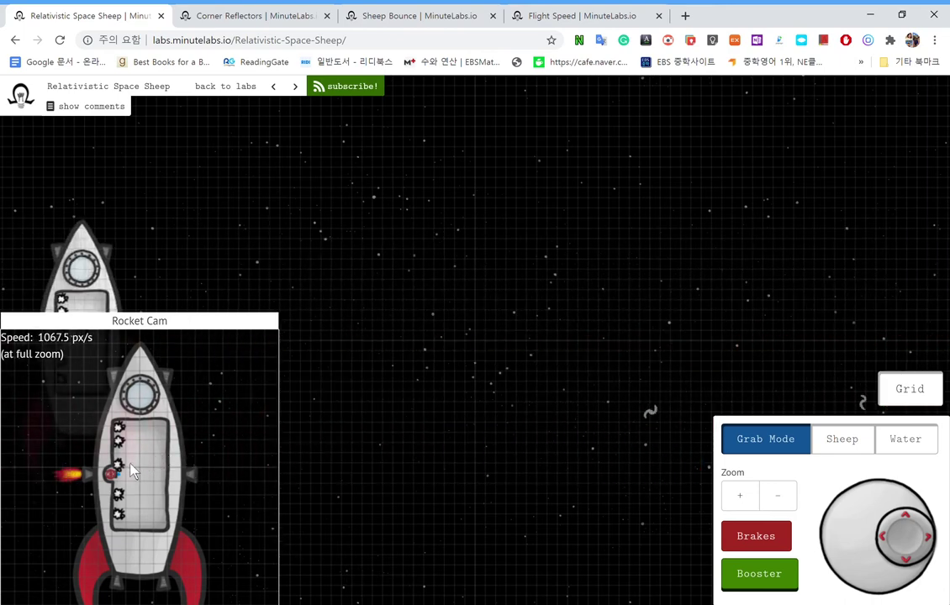
pyautogui.press('Left')
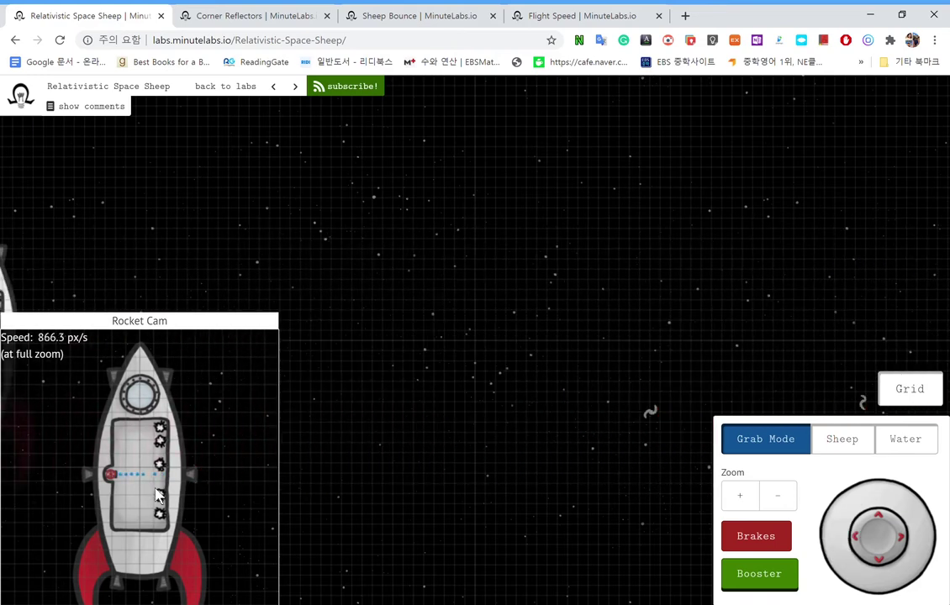
# Step: Fire the main booster with side and forward thrust to reach thousands of px/s
pyautogui.press('space')
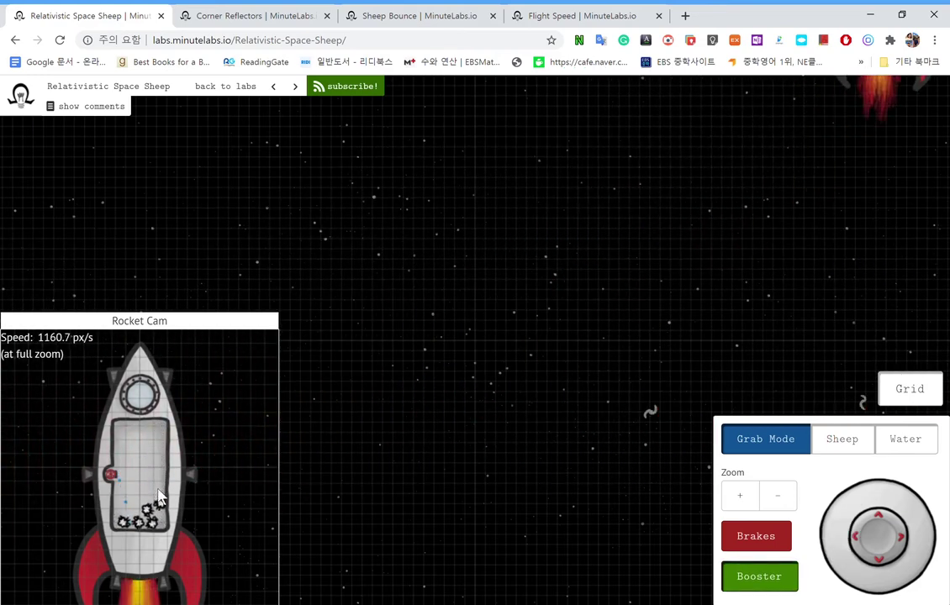
pyautogui.press('Left')
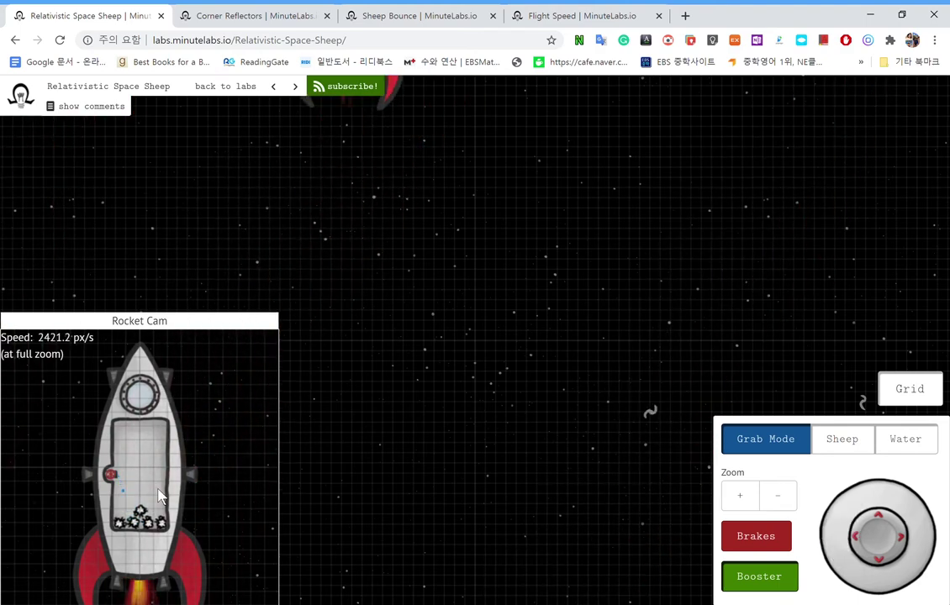
pyautogui.press('Down')
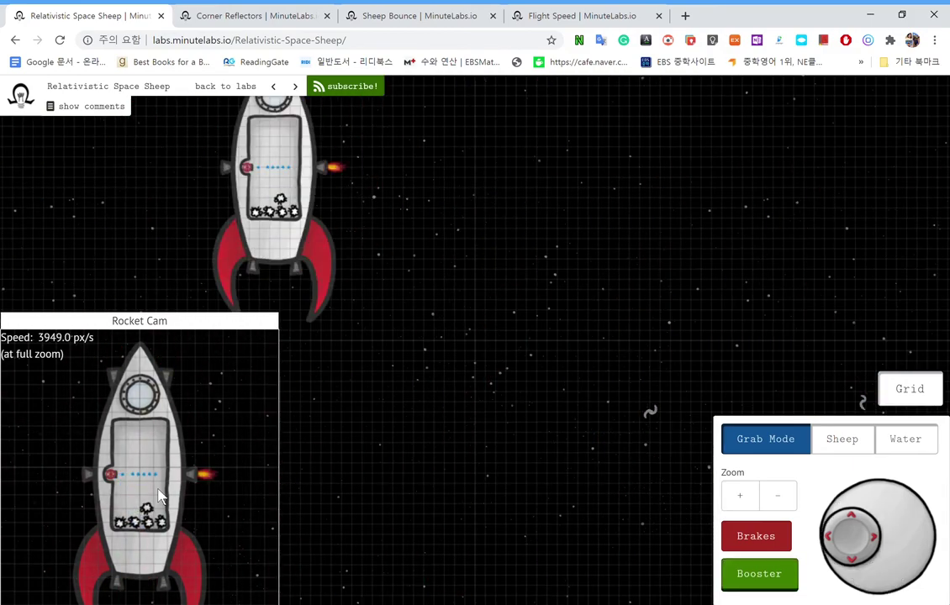
pyautogui.press('Left')
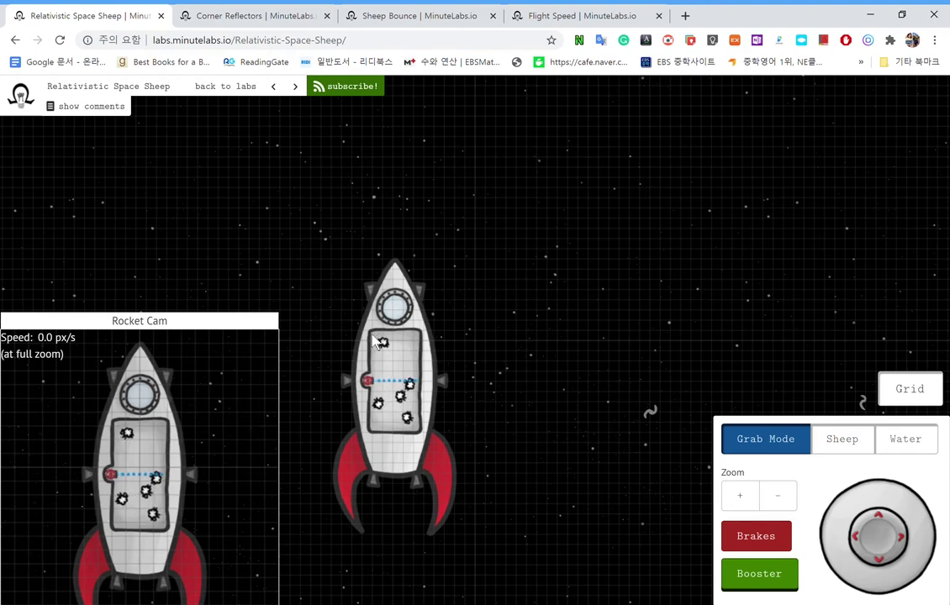
# Step: Drag the rocket slightly right, then thrust it upward until it coasts at 1182.5 px/s
pyautogui.moveTo(414, 348); pyautogui.dragTo(462, 344)
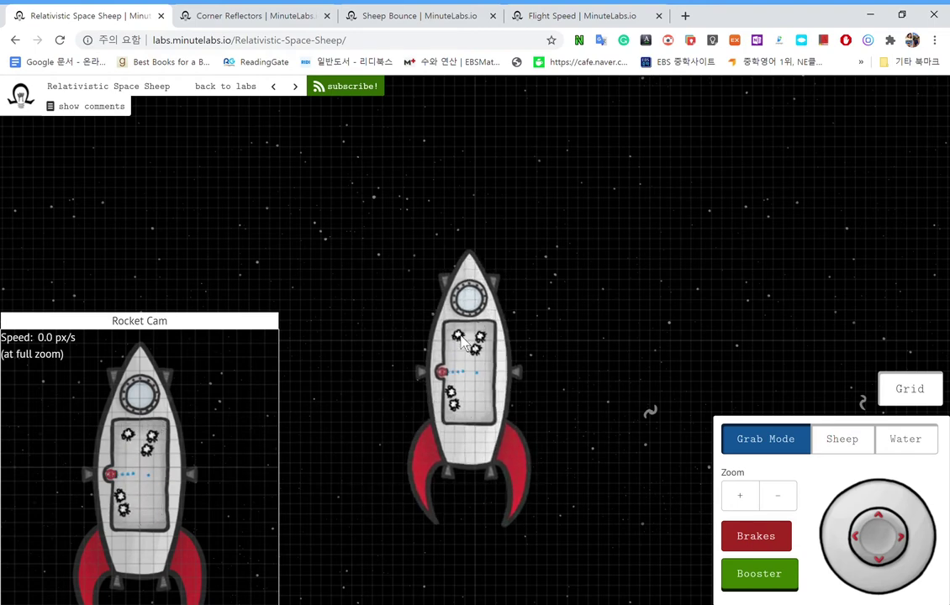
pyautogui.press('Up')
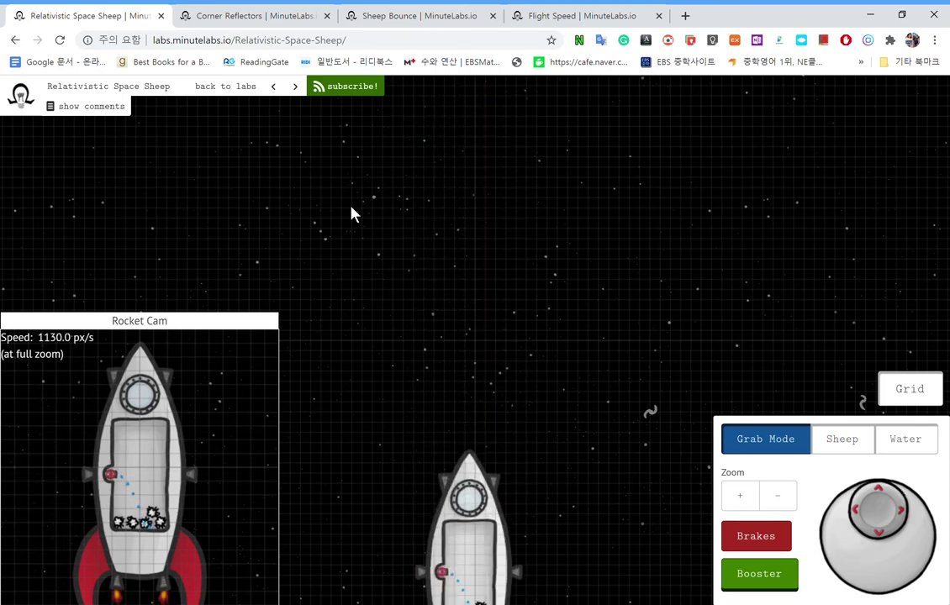
pyautogui.press('Up')
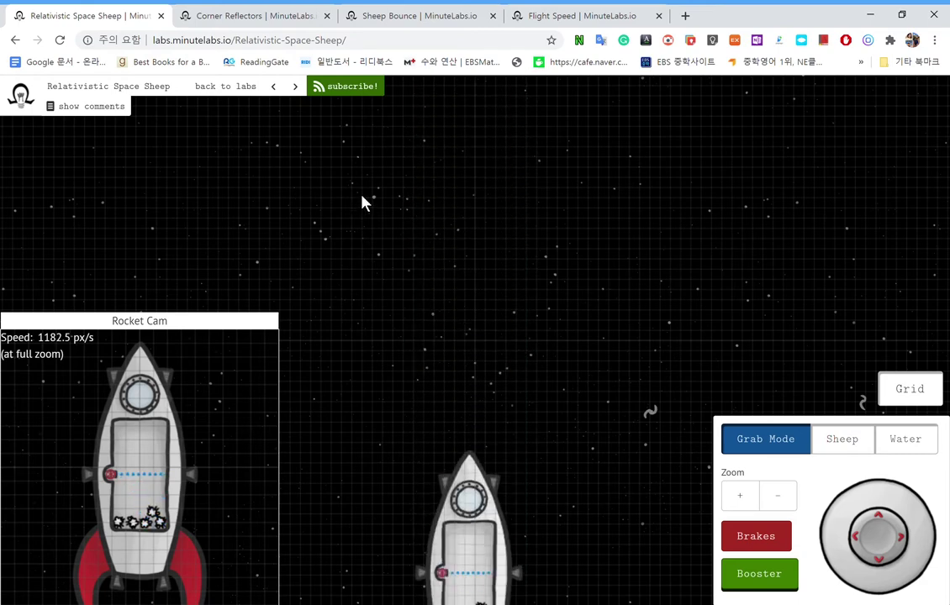
# Step: Toggle the background grid off and steer the rocket with up, right and left thrust
pyautogui.click(921, 389)
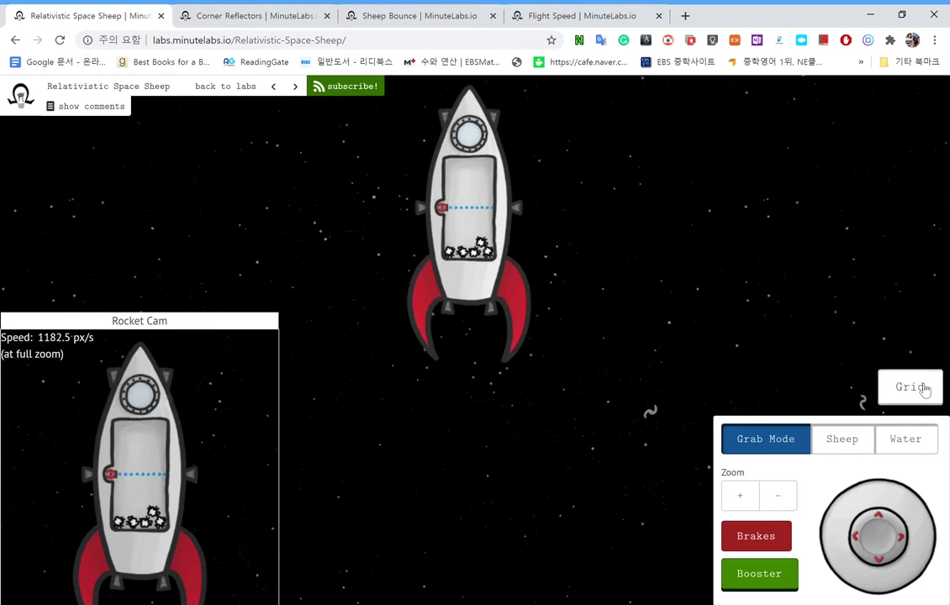
pyautogui.press('Up')
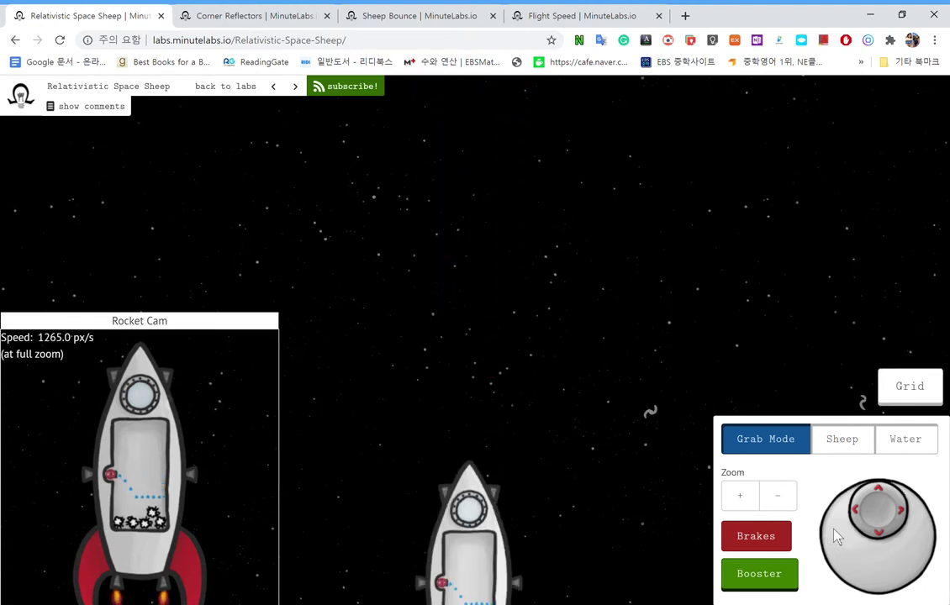
pyautogui.press('Right')
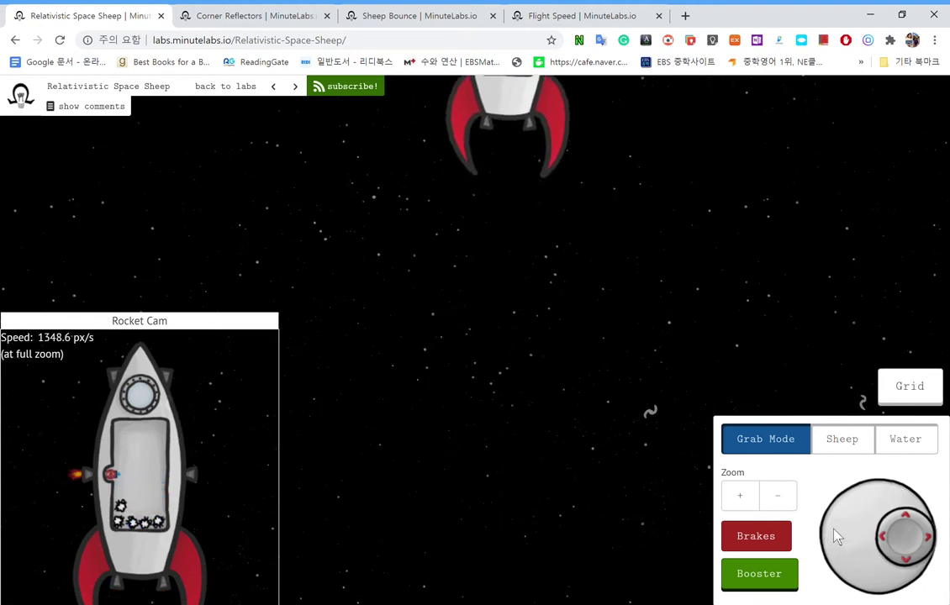
pyautogui.press('Left')
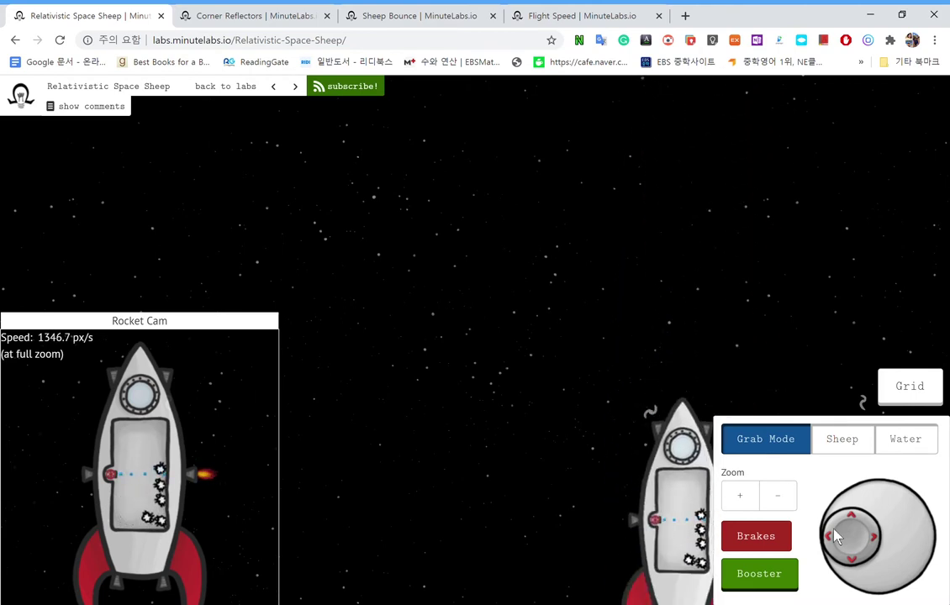
pyautogui.press('Up')
pyautogui.press('Right')
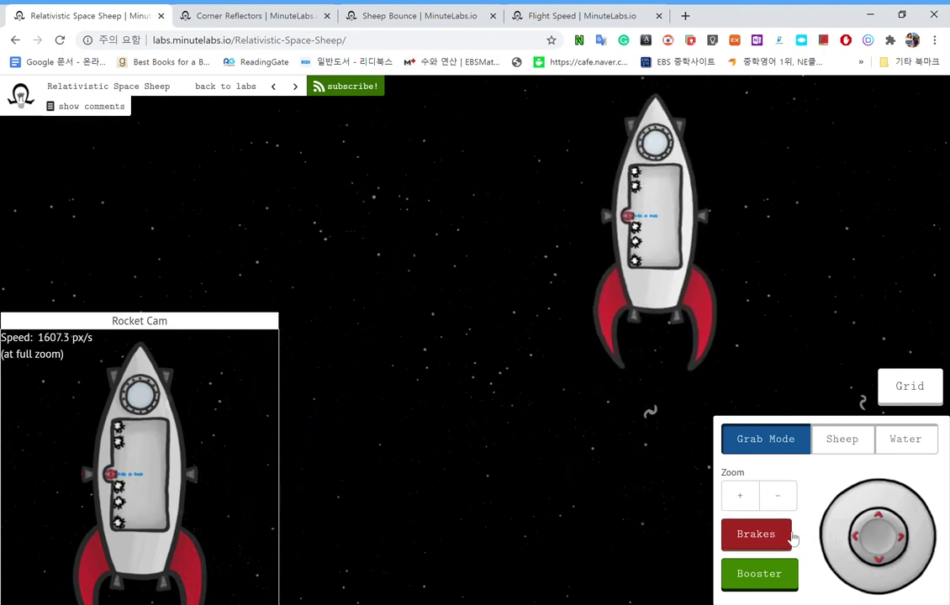
# Step: Brake the rocket to 0.0 px/s, push it sideways to about 653 px/s, and show the grid
pyautogui.click(793, 538)
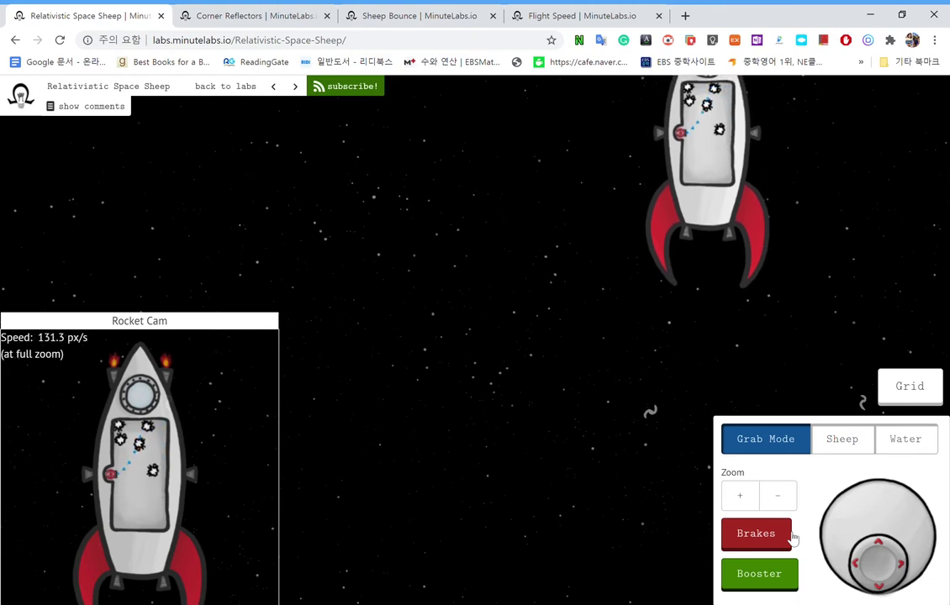
pyautogui.press('Right')
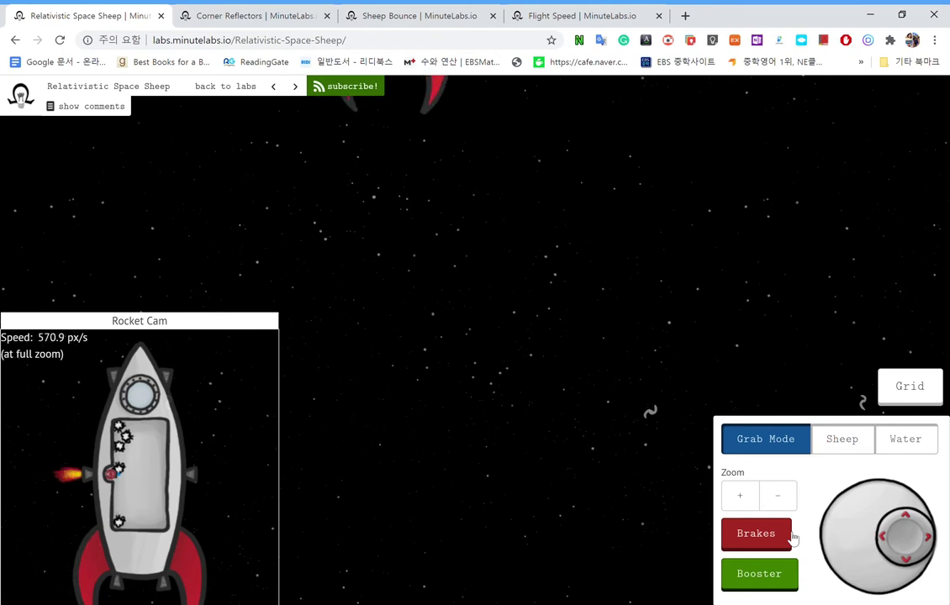
pyautogui.click(921, 402)
# Step: Nudge the rocket right and forward, then brake it to rest
pyautogui.press('Right')
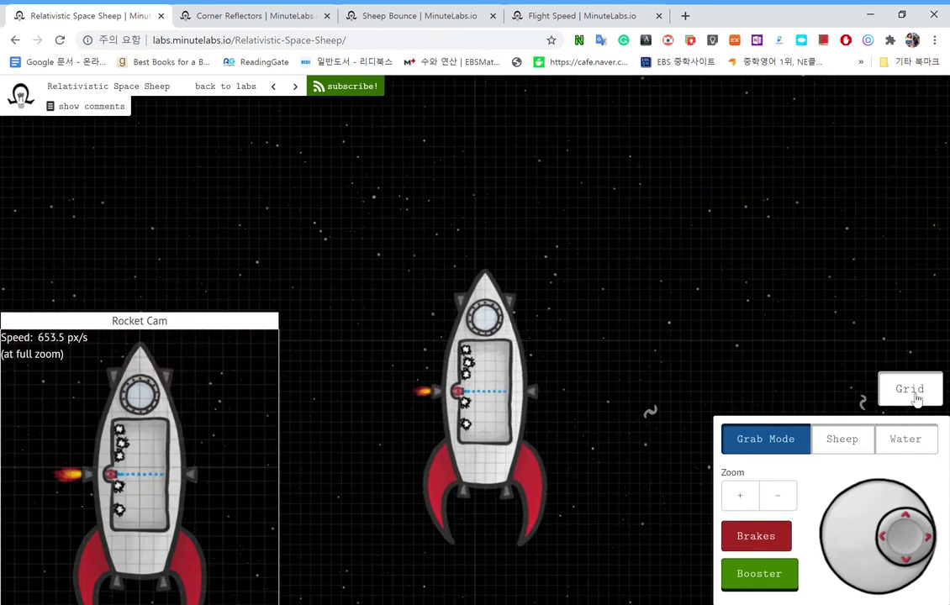
pyautogui.press('Up')
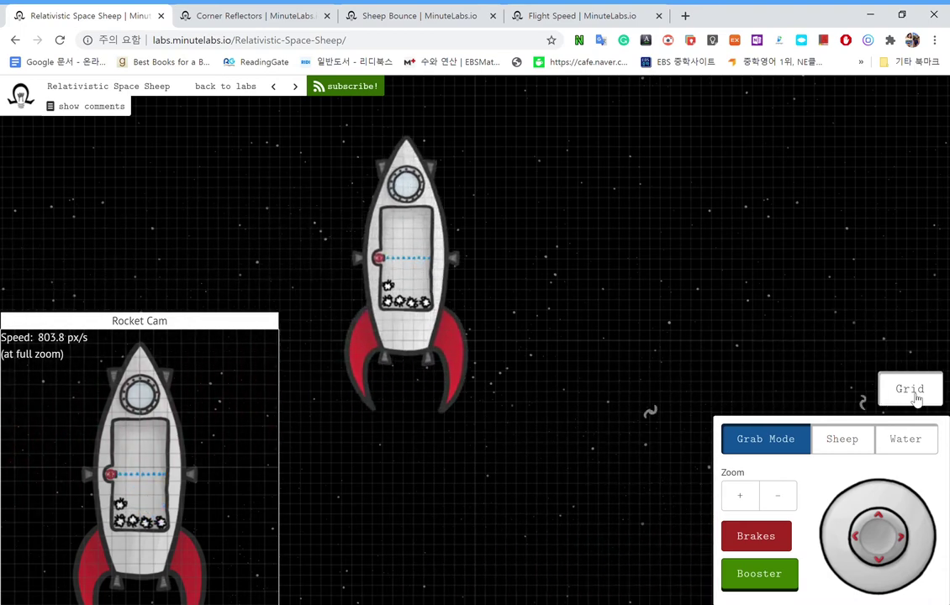
pyautogui.click(757, 541)
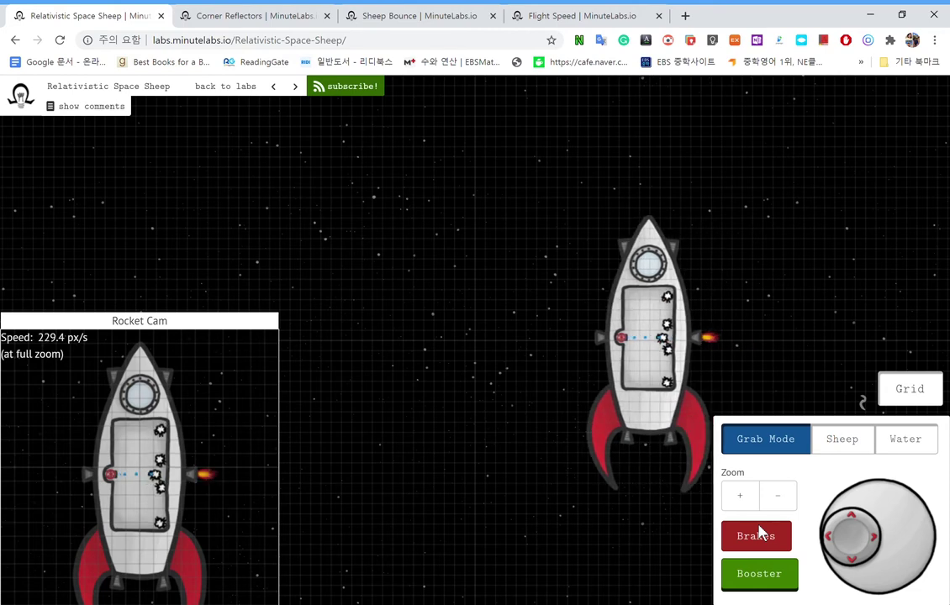
# Step: Thrust right again, brake to 0.0 px/s, then boost forward to 3250 px/s
pyautogui.press('Right')
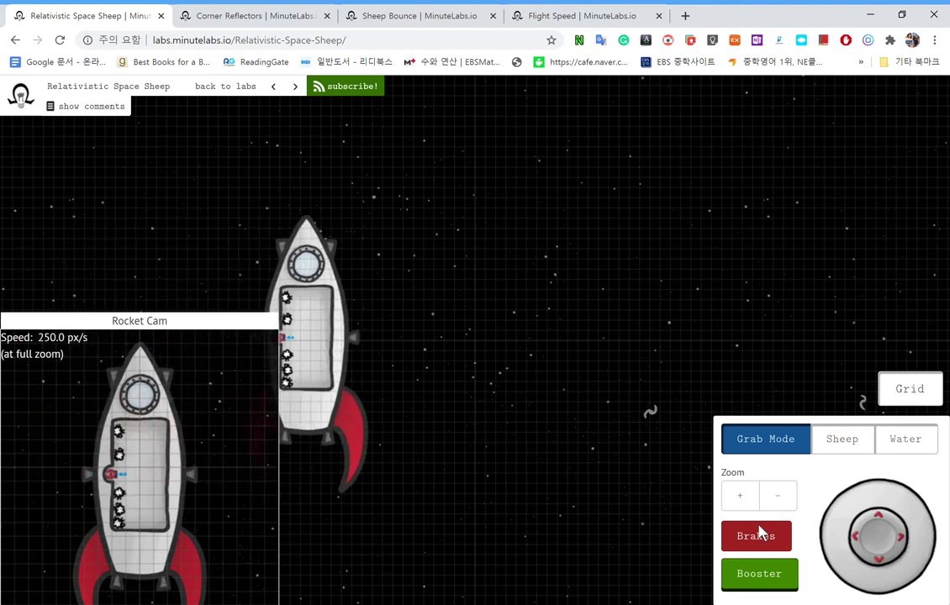
pyautogui.click(791, 538)
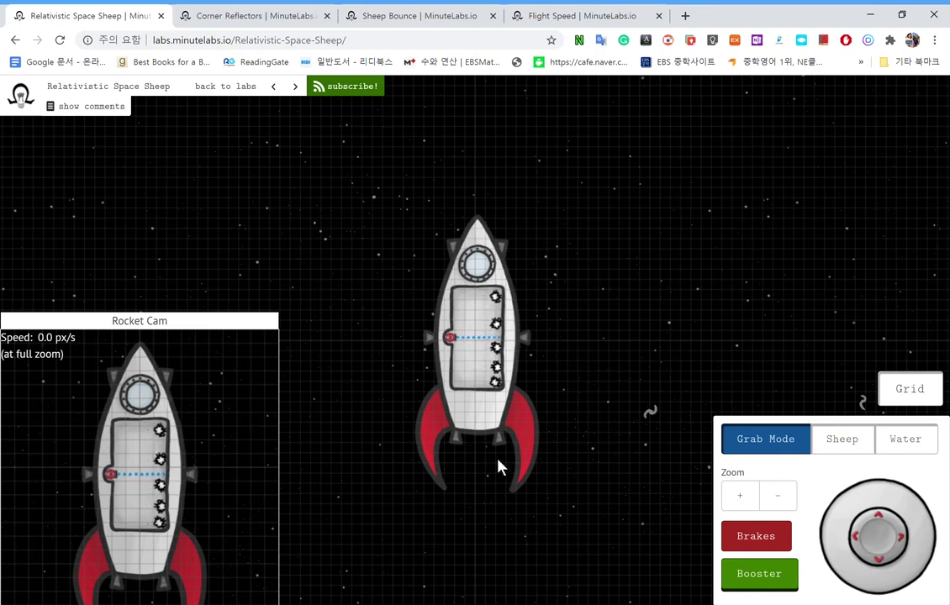
pyautogui.press('Up')
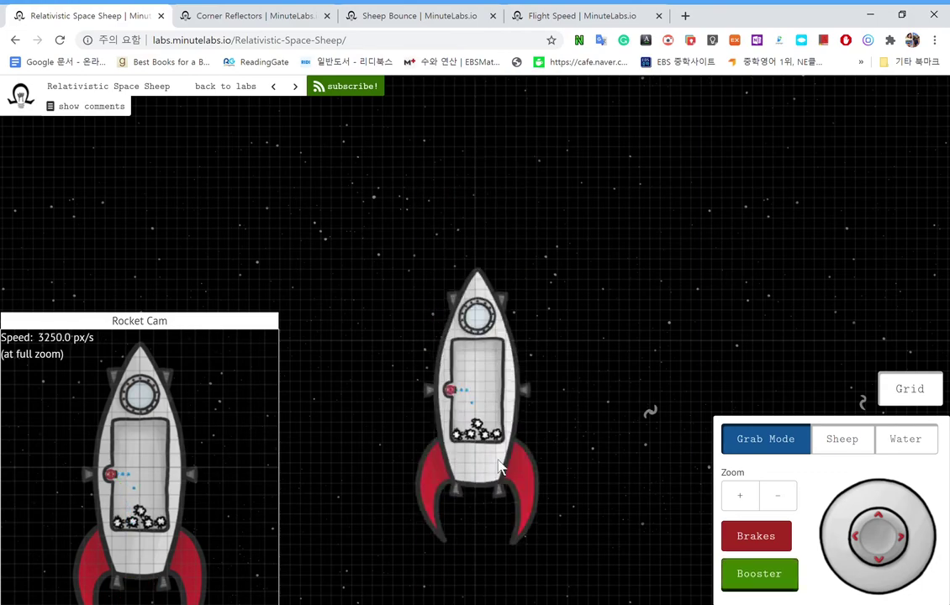
# Step: Fire the booster and forward thrust, then slow the rocket with the nose thrusters
pyautogui.press('Up')
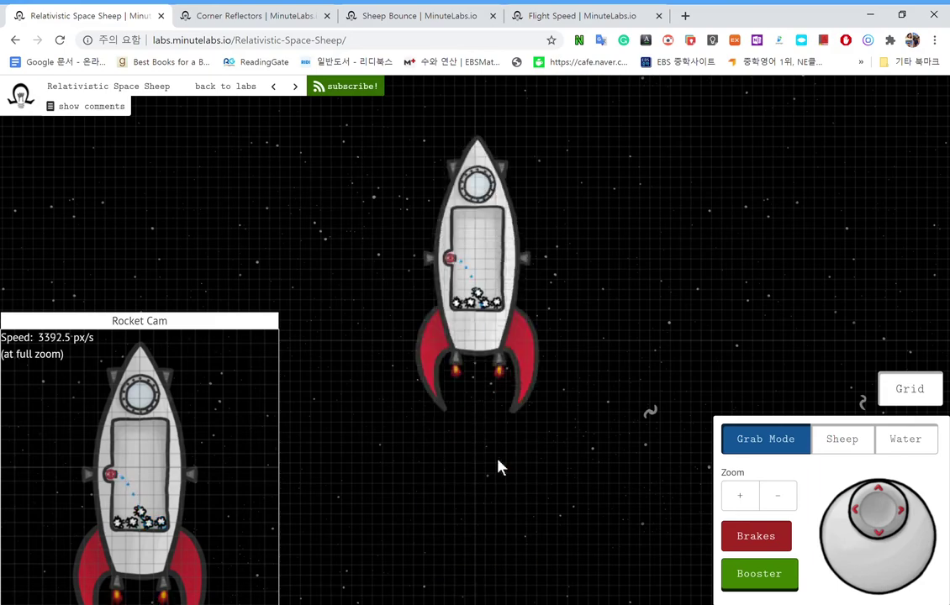
pyautogui.press('space')
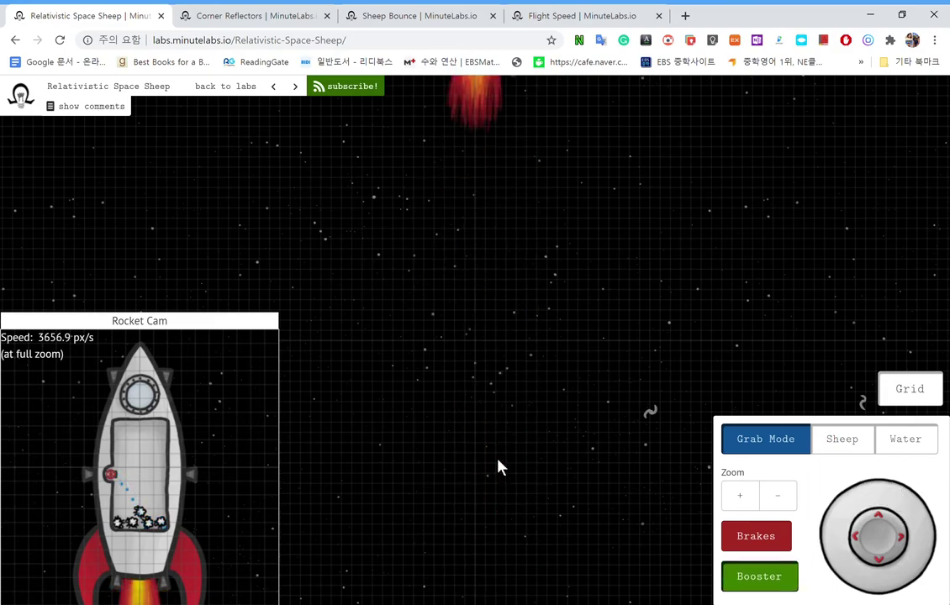
pyautogui.press('Up')
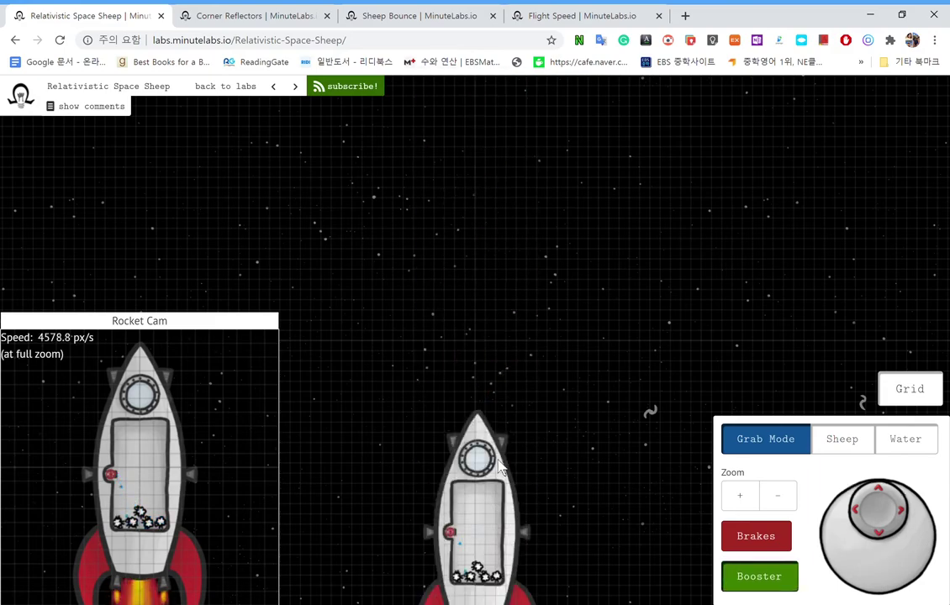
pyautogui.press('Down')
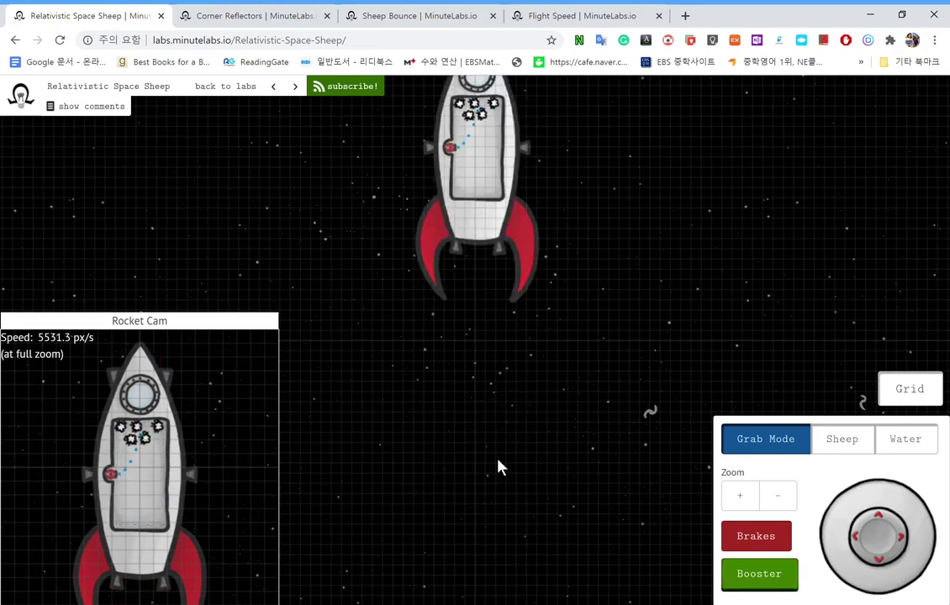
pyautogui.press('Up')
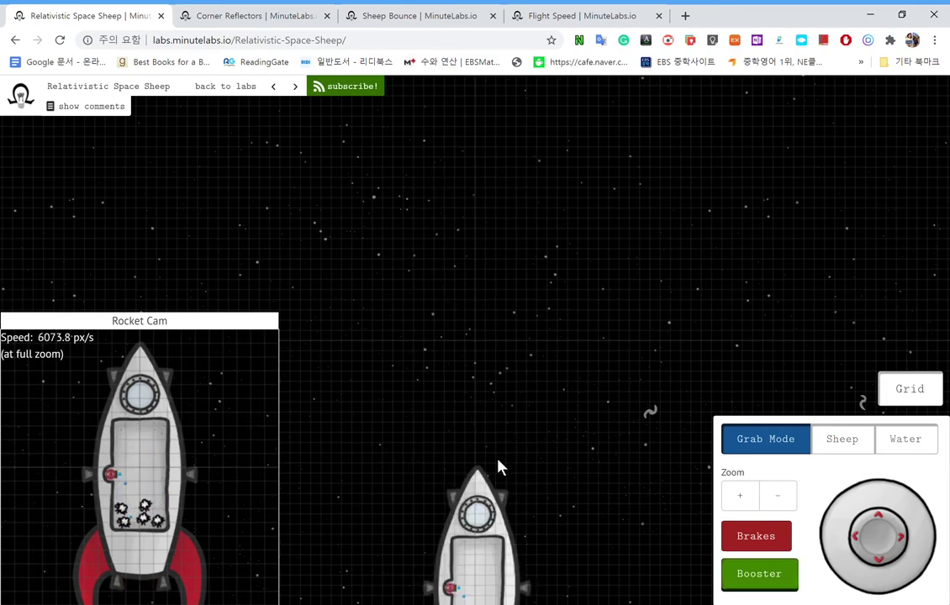
# Step: Alternate forward and retro thrust to slow the rocket, then fire the main booster
pyautogui.press('Up')
pyautogui.press('Down')
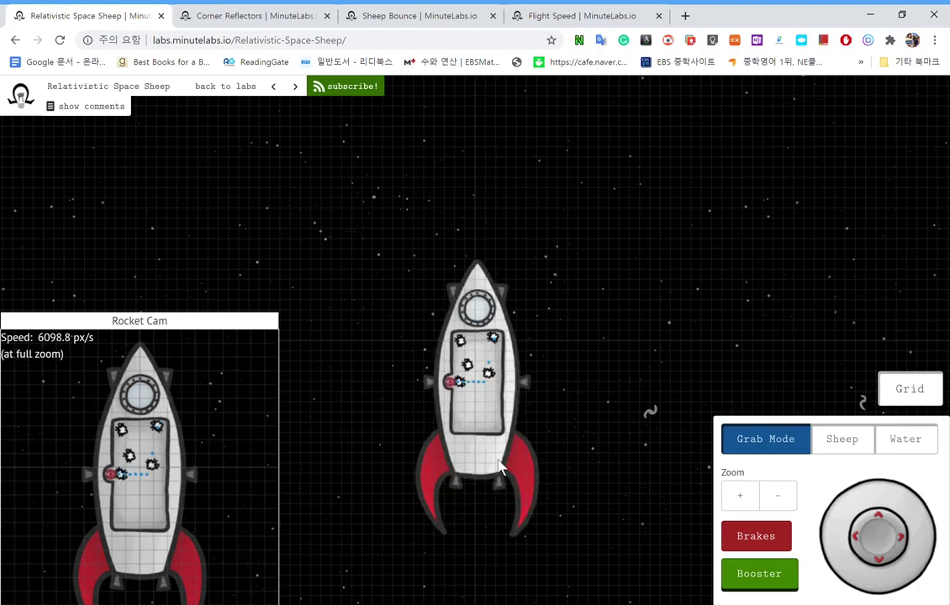
pyautogui.press('Down')
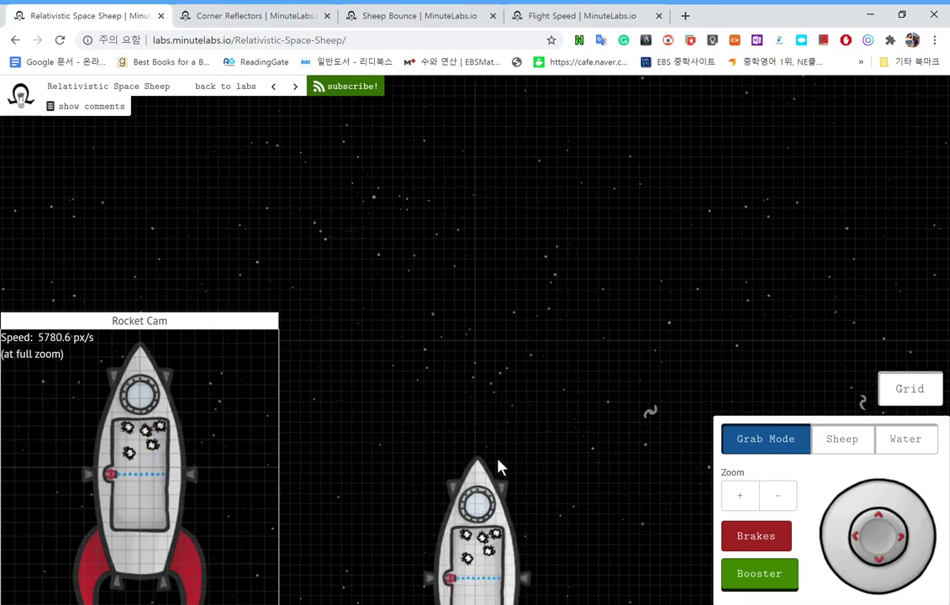
pyautogui.press('Down')
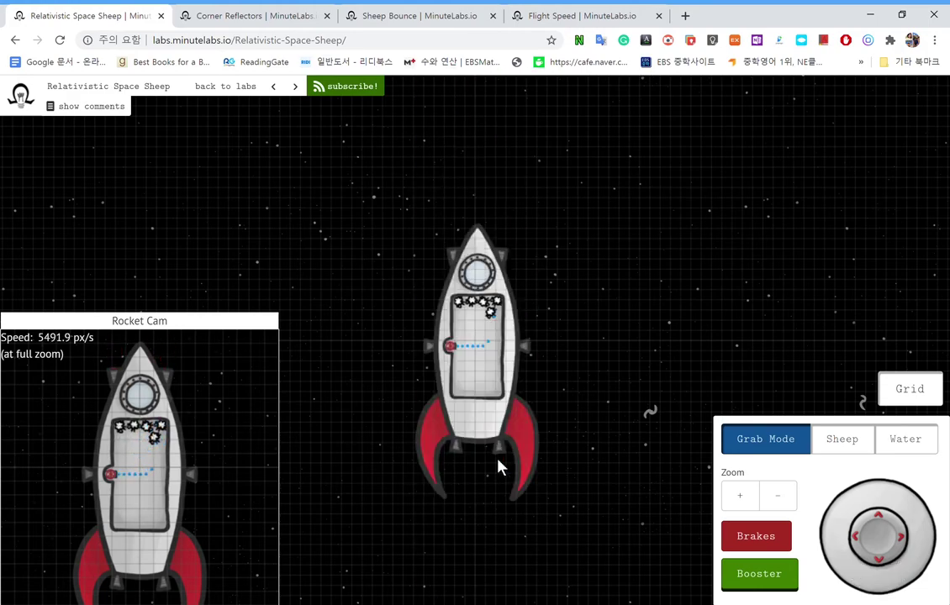
pyautogui.press('shift')
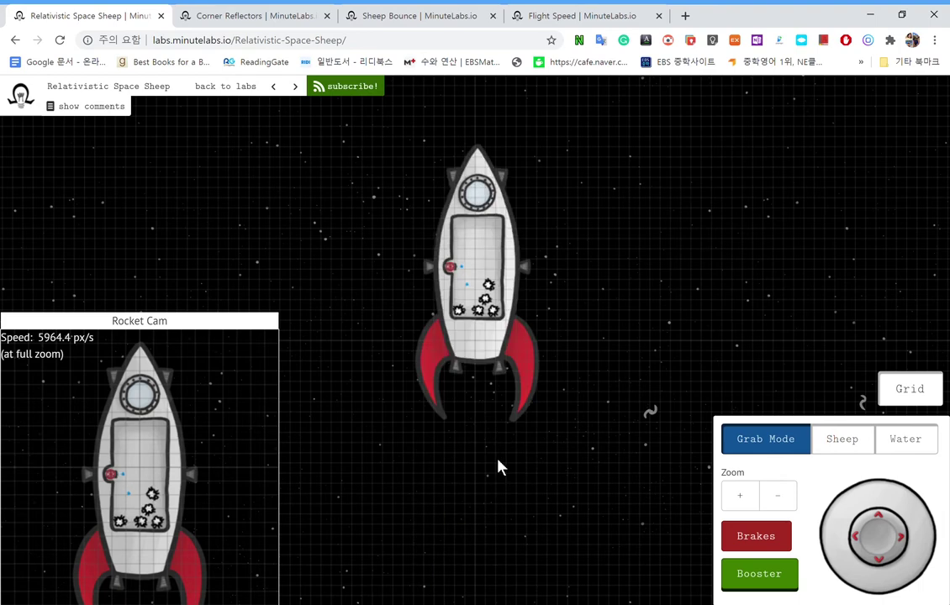
# Step: Brake the fast rocket to a full stop and relaunch it with the Booster
pyautogui.click(772, 544)
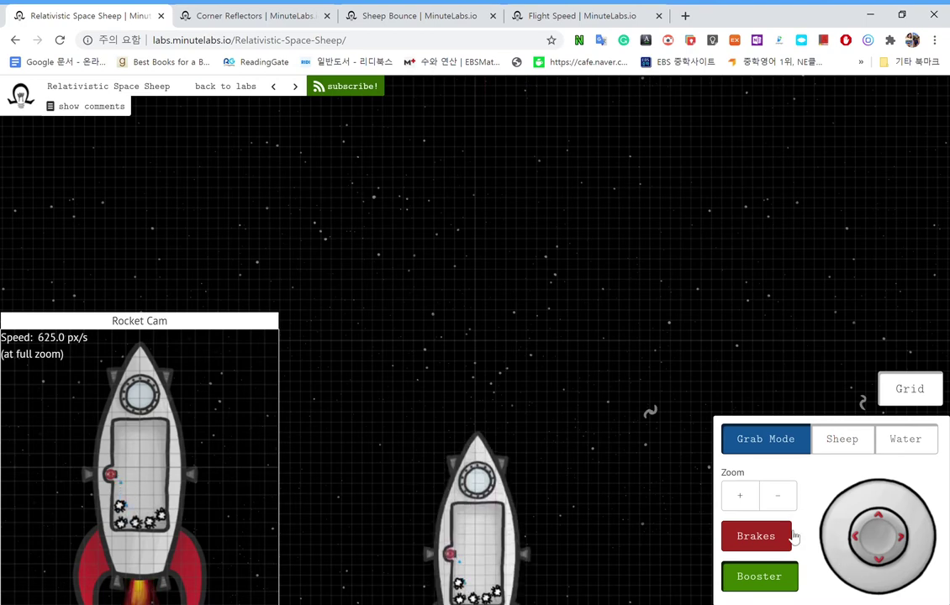
pyautogui.click(790, 534)
pyautogui.click(790, 568)
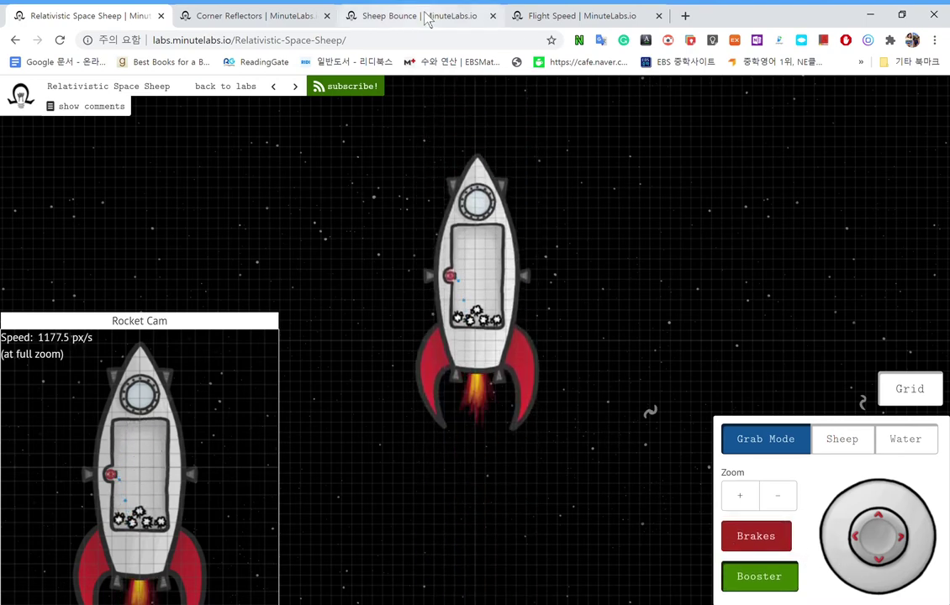
# Step: Add energy in the Sheep Bounce simulation, then return to Relativistic Space Sheep
pyautogui.click(351, 18)
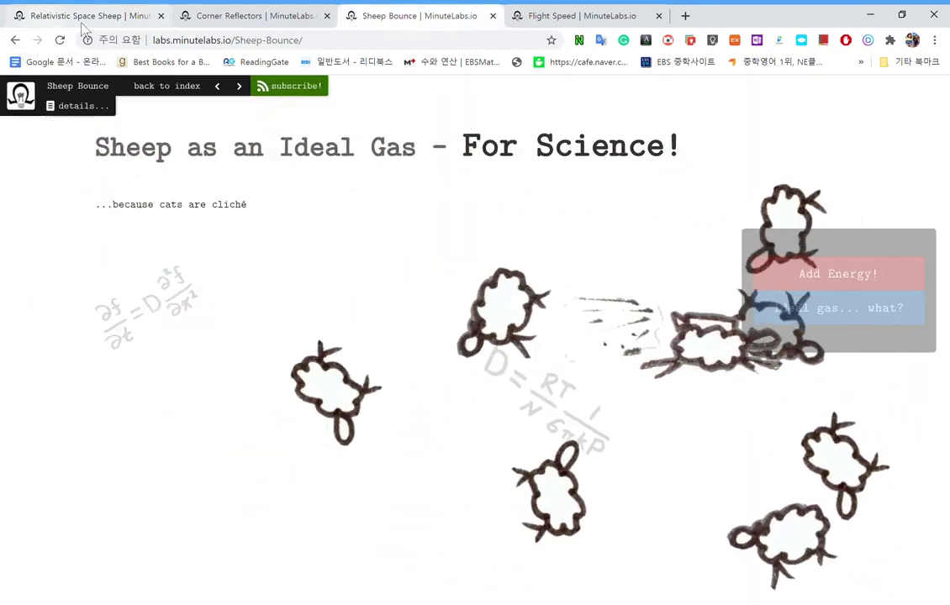
pyautogui.click(797, 273)
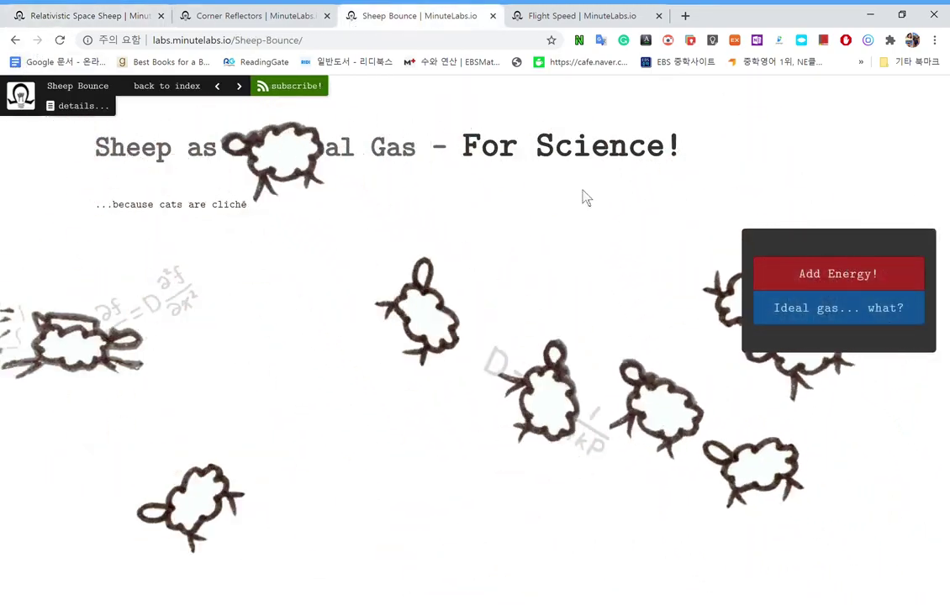
pyautogui.click(17, 19)
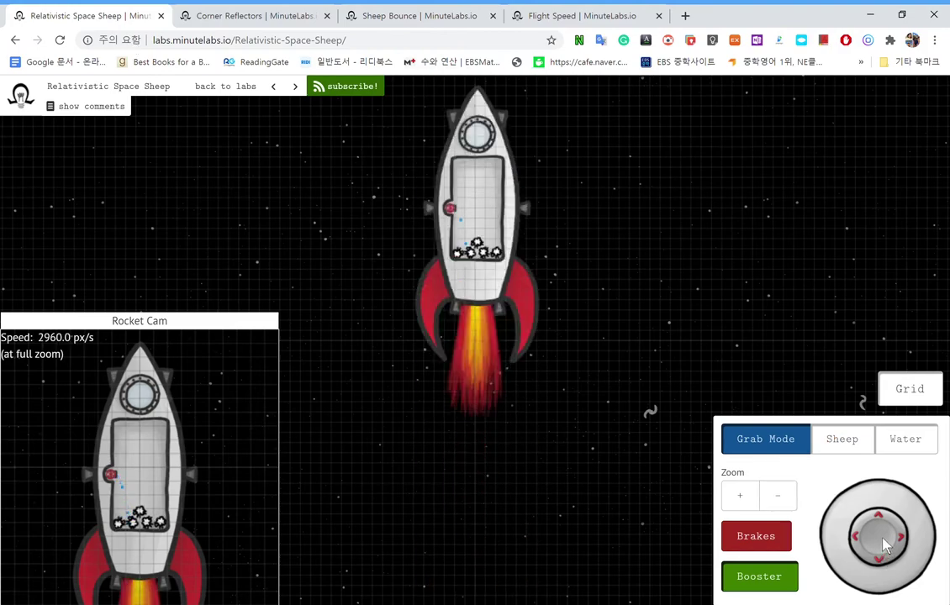
# Step: Thrust forward and right past 7800 px/s, then cut forward thrust and brake to 0.0 px/s
pyautogui.moveTo(884, 545); pyautogui.dragTo(878, 529)
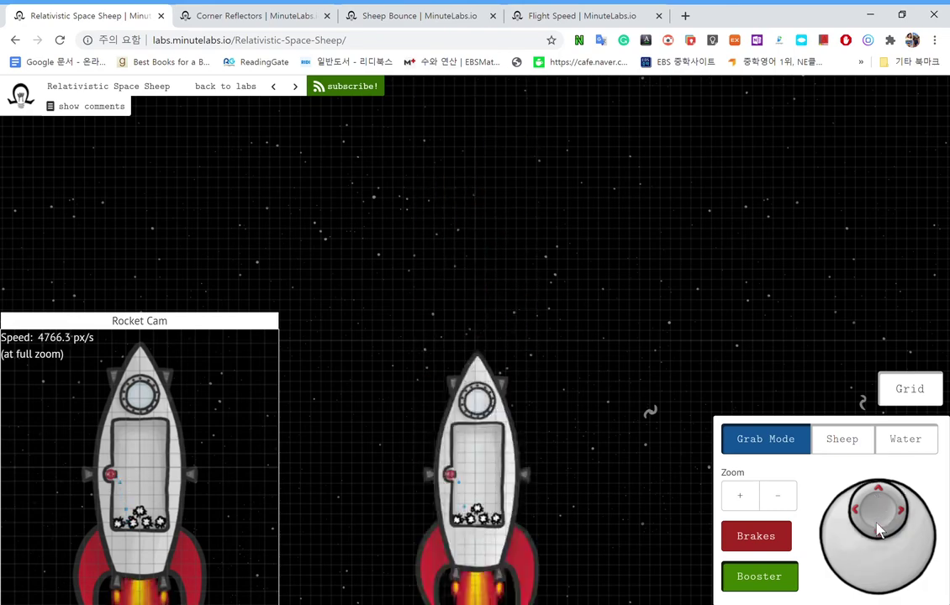
pyautogui.press('Right')
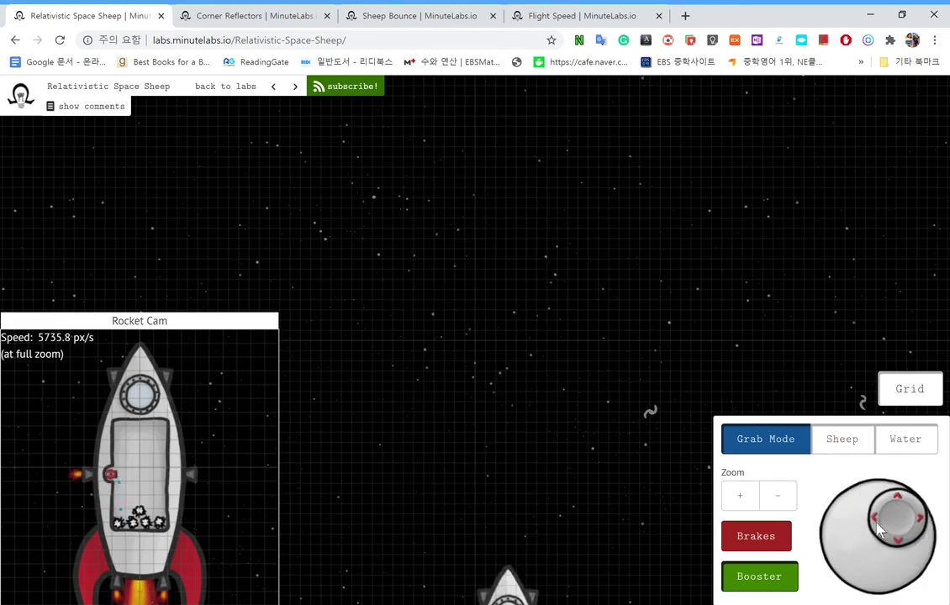
pyautogui.moveTo(879, 530); pyautogui.dragTo(879, 530)
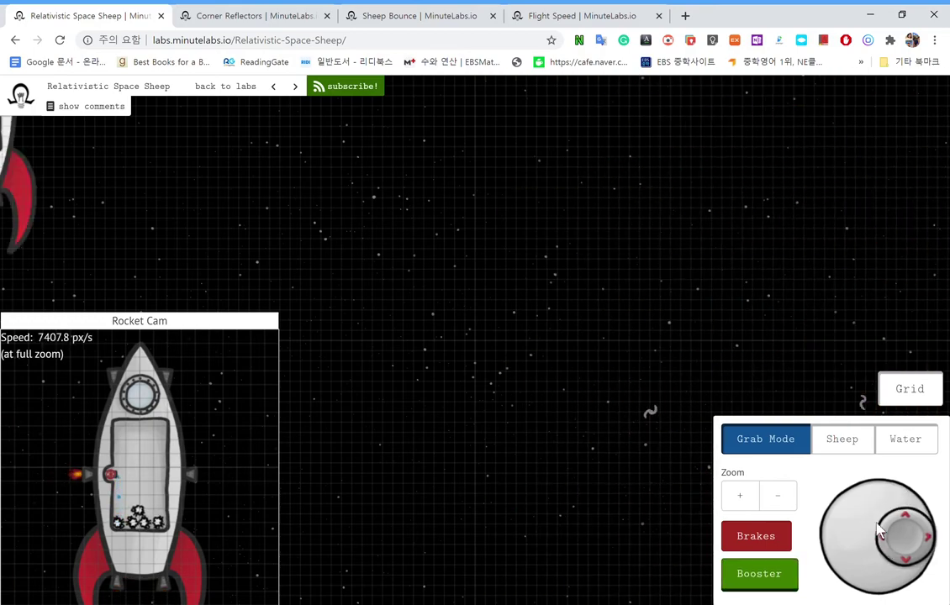
pyautogui.moveTo(879, 529); pyautogui.dragTo(878, 530)
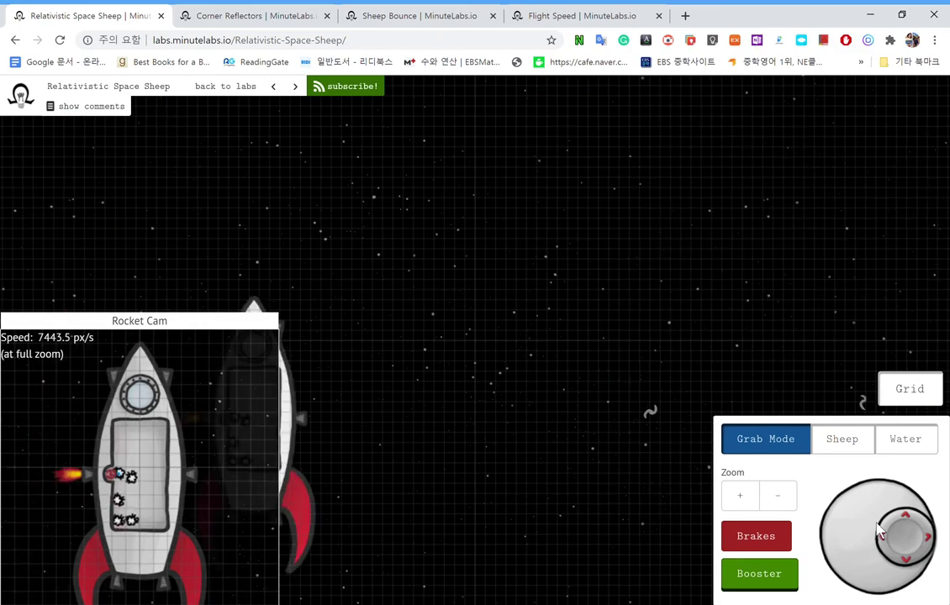
pyautogui.press('Up')
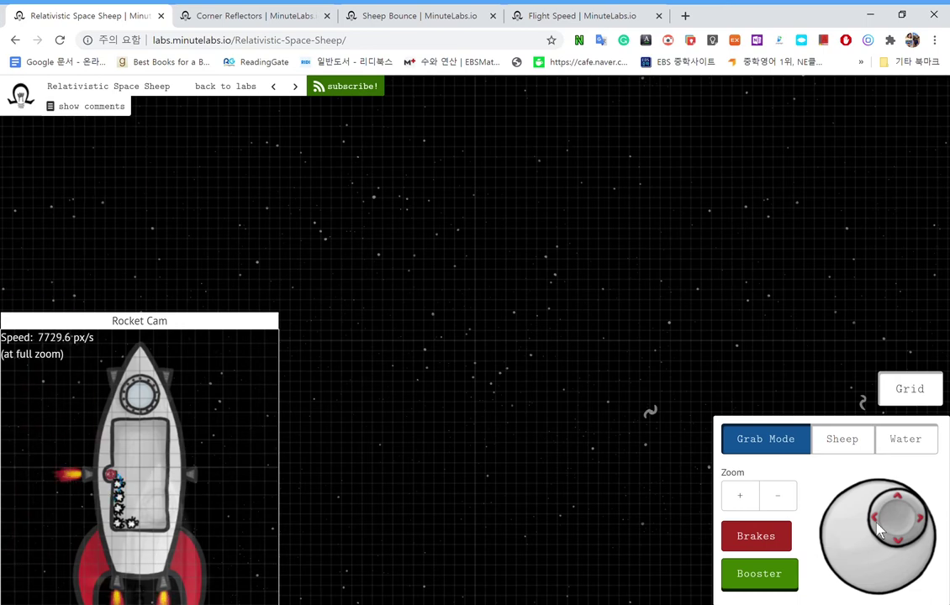
pyautogui.press('Up')
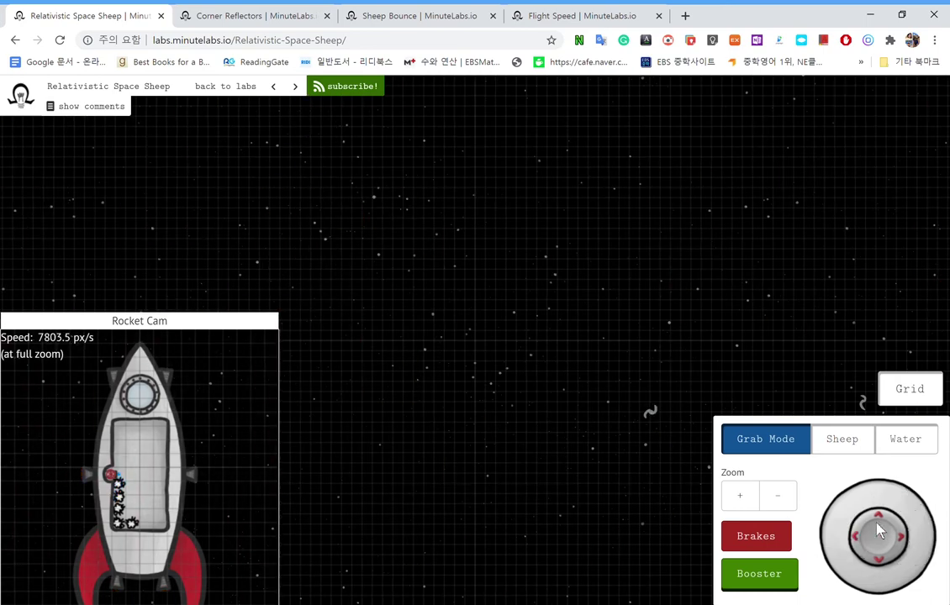
pyautogui.click(759, 542)
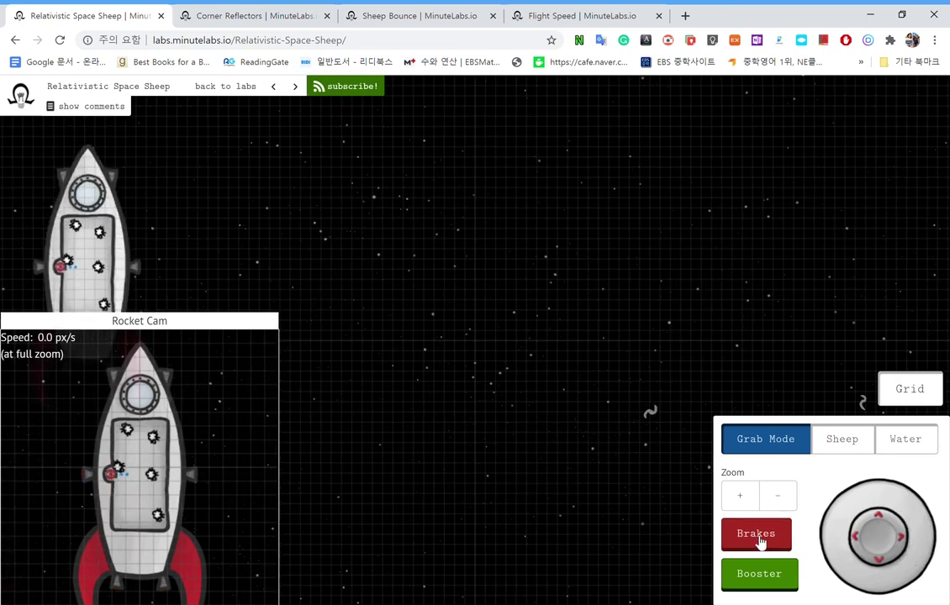
# Step: Fling the rocket right, then fire the down, right and left thrusters
pyautogui.moveTo(100, 217)
pyautogui.mouseDown()
pyautogui.moveTo(933, 252)
pyautogui.moveTo(498, 255)
pyautogui.moveTo(610, 246)
pyautogui.moveTo(369, 259)
pyautogui.moveTo(8, 16)
pyautogui.mouseUp()
pyautogui.press('Down')
pyautogui.press('Right')
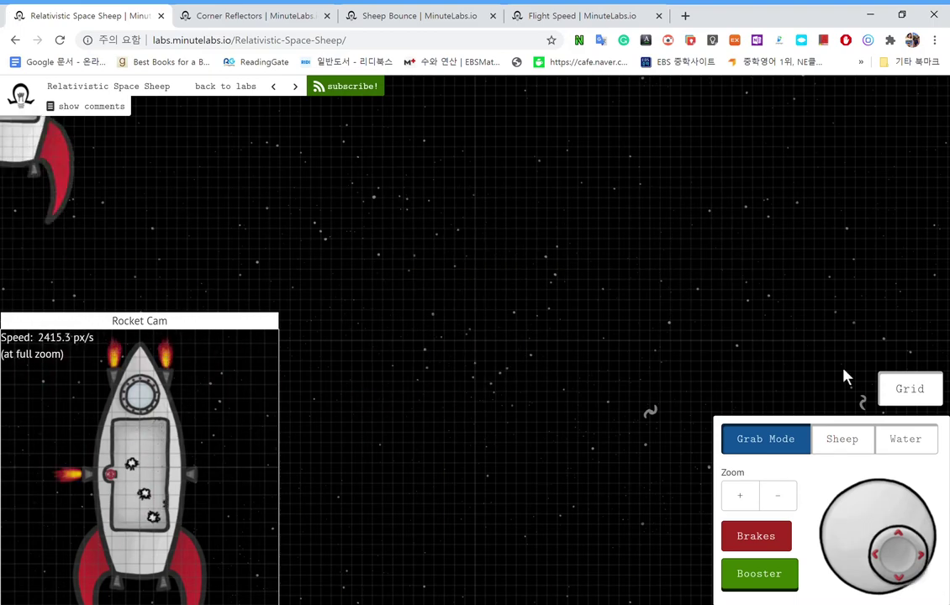
pyautogui.press('Left')
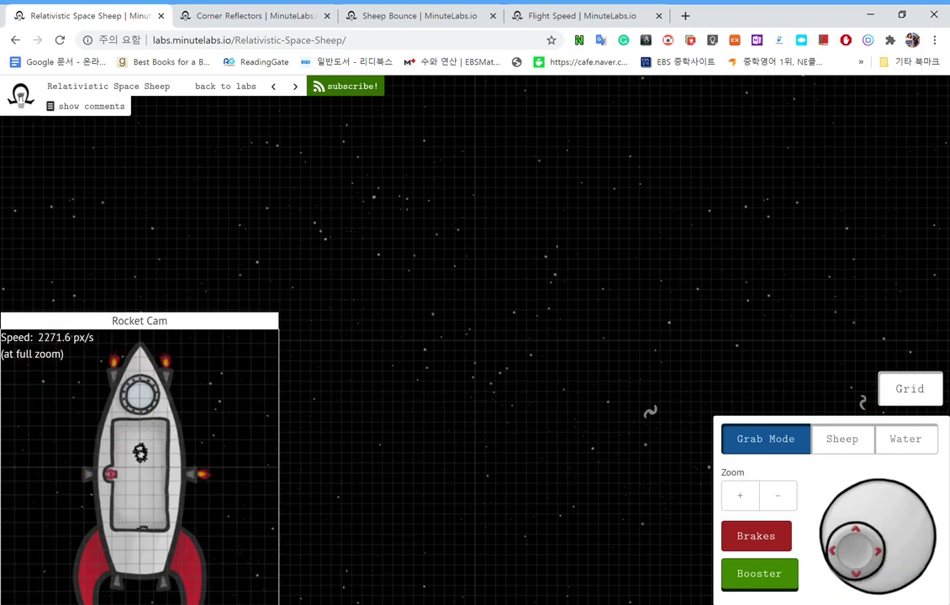
# Step: Throw the rocket hard right twice, then thrust it forward and left to about 279 px/s
pyautogui.moveTo(358, 336)
pyautogui.mouseDown()
pyautogui.moveTo(456, 449)
pyautogui.moveTo(335, 113)
pyautogui.mouseUp()
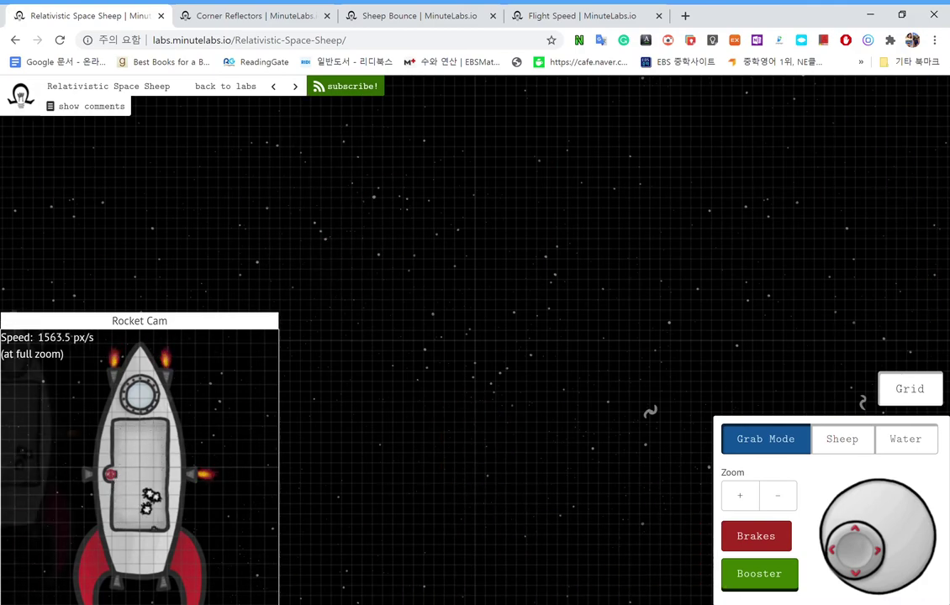
pyautogui.moveTo(61, 91); pyautogui.dragTo(646, 314)
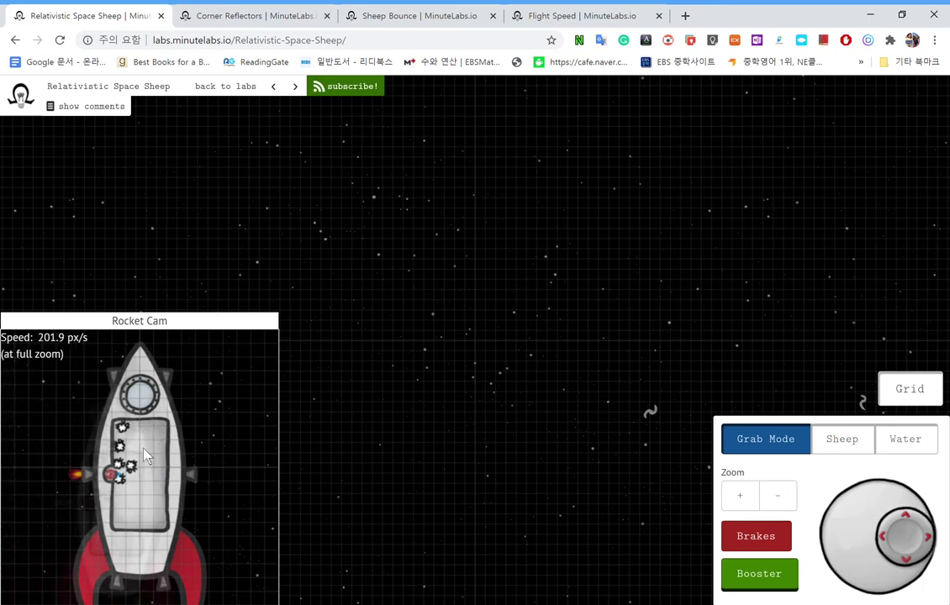
pyautogui.press('Left')
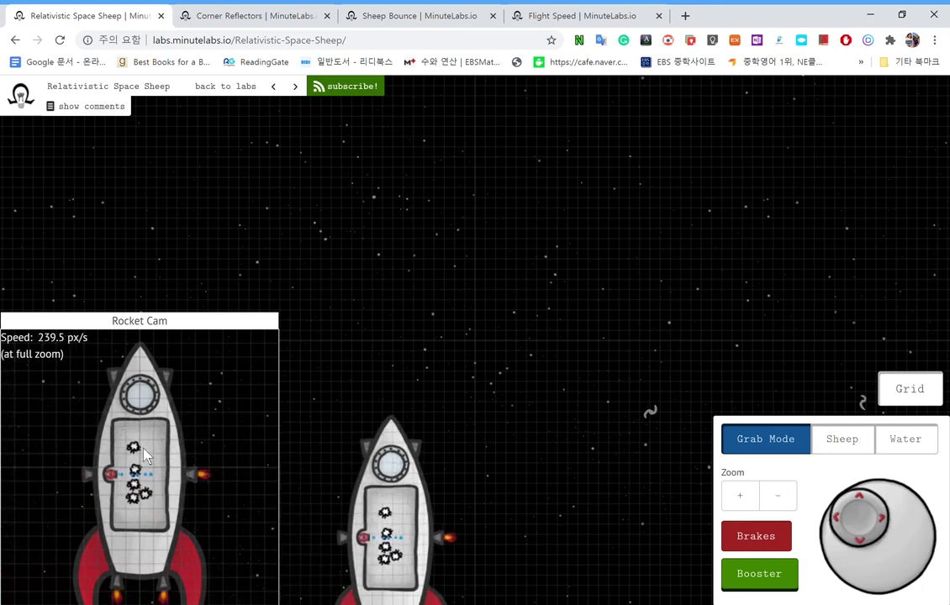
pyautogui.press('Up')
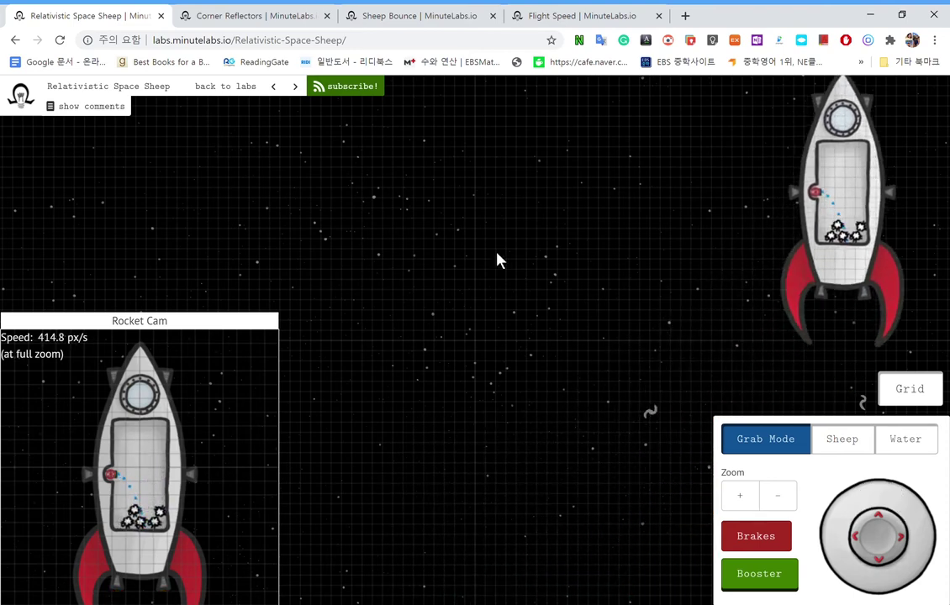
pyautogui.press('Up')
pyautogui.press('Left')
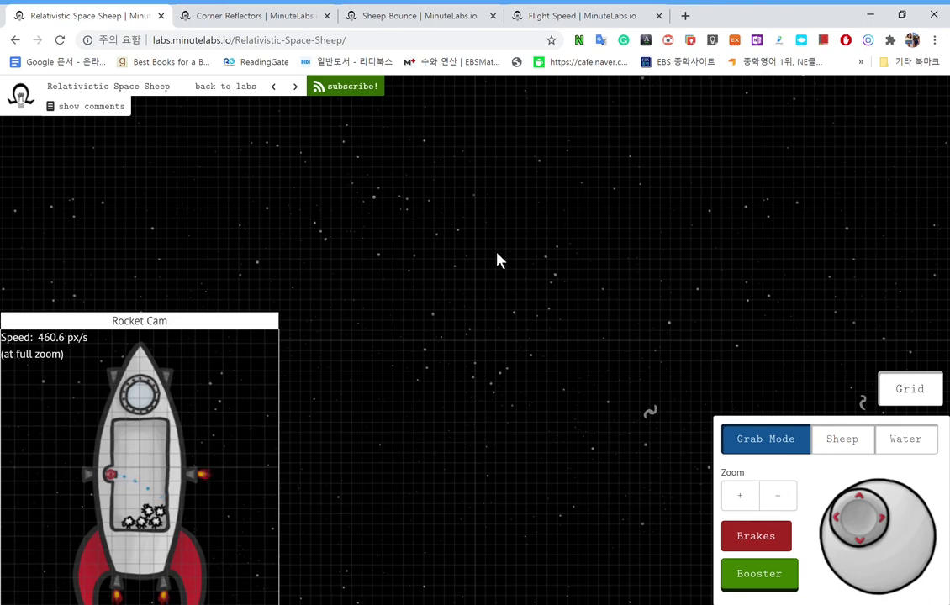
pyautogui.press('Left')
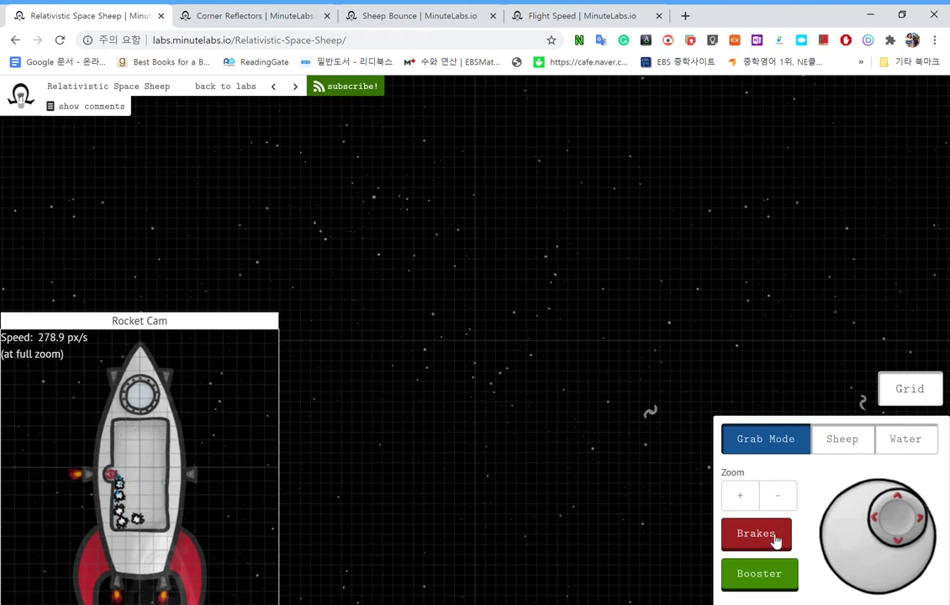
# Step: Alternate sideways pushes with forward thrust, then release the Brakes
pyautogui.press('Left')
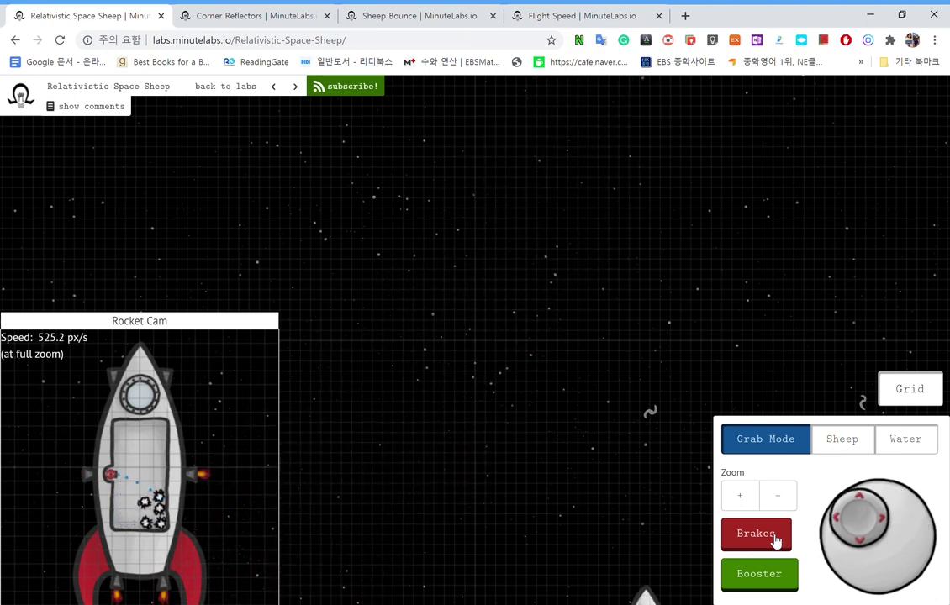
pyautogui.press('Left')
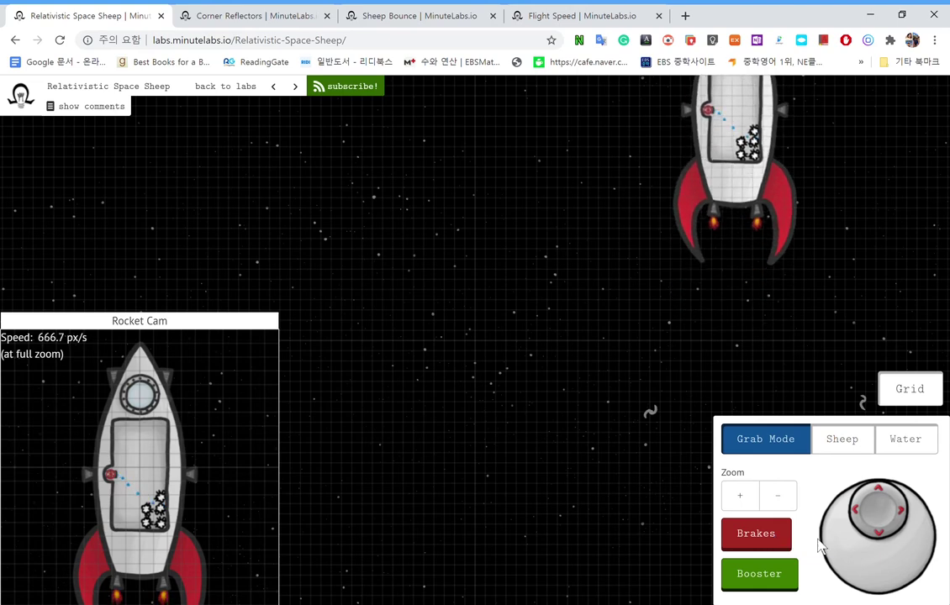
pyautogui.press('Left')
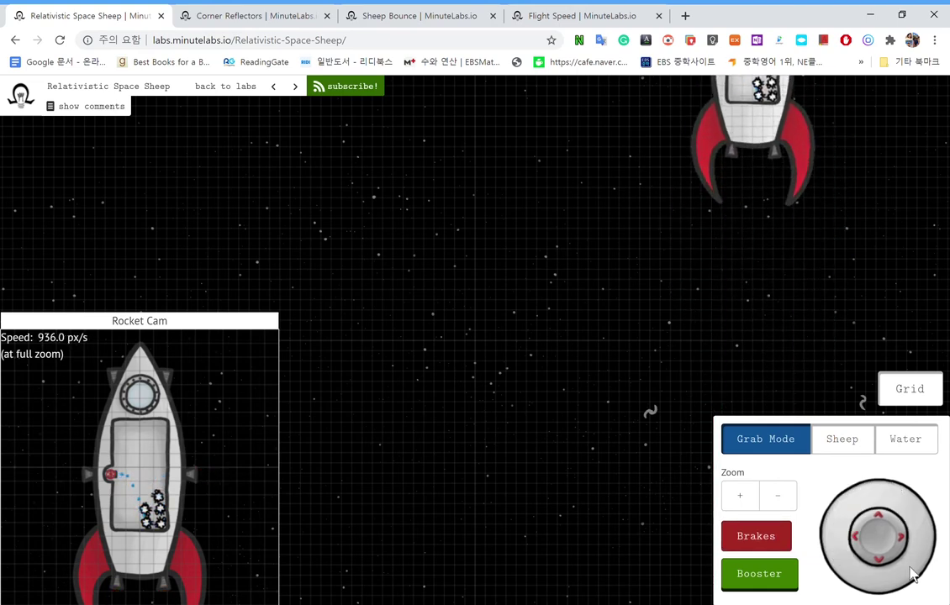
pyautogui.press('Up')
pyautogui.press('Up')
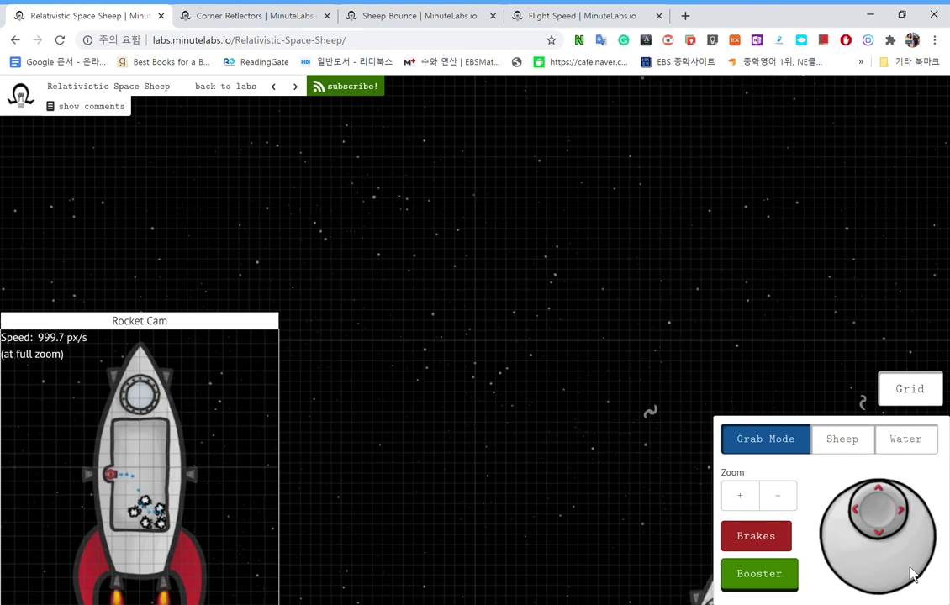
pyautogui.click(761, 540)
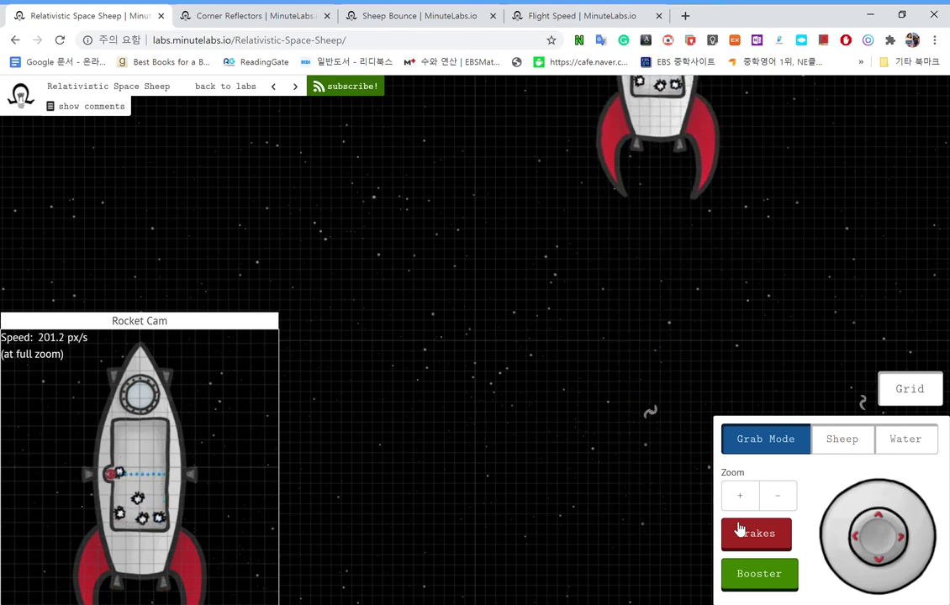
# Step: Accelerate the rocket forward, then alternate nose and forward thrust
pyautogui.press('Up')
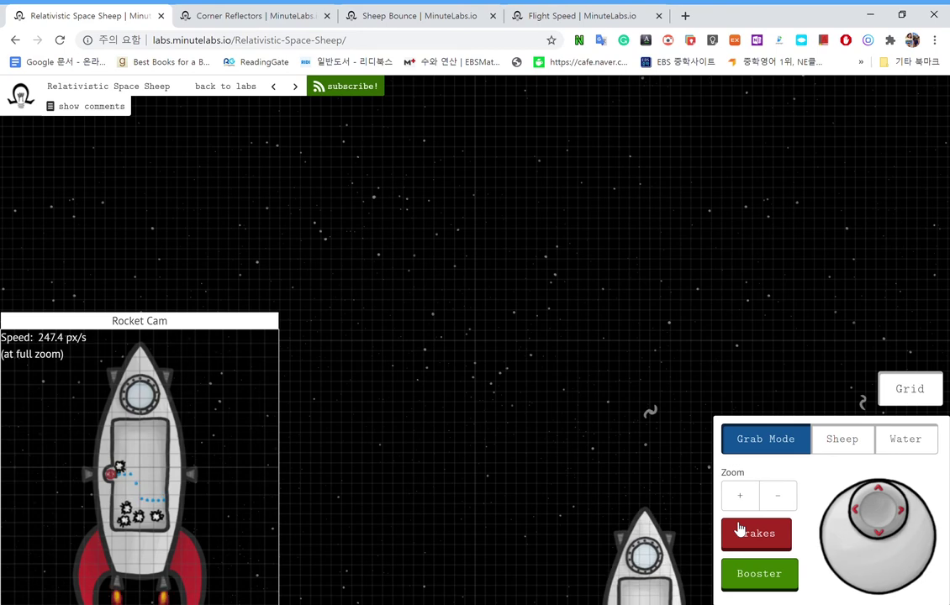
pyautogui.press('Up')
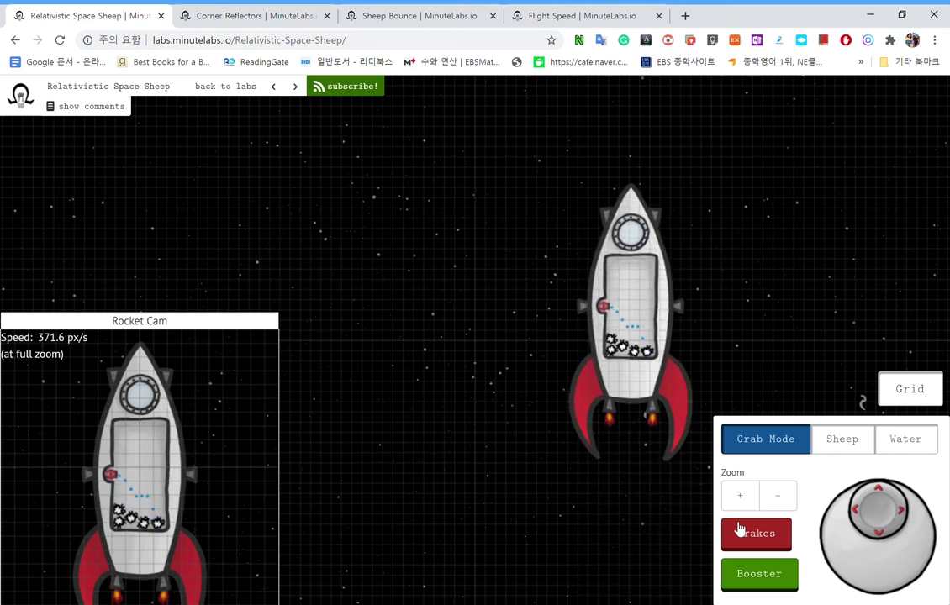
pyautogui.press('Down')
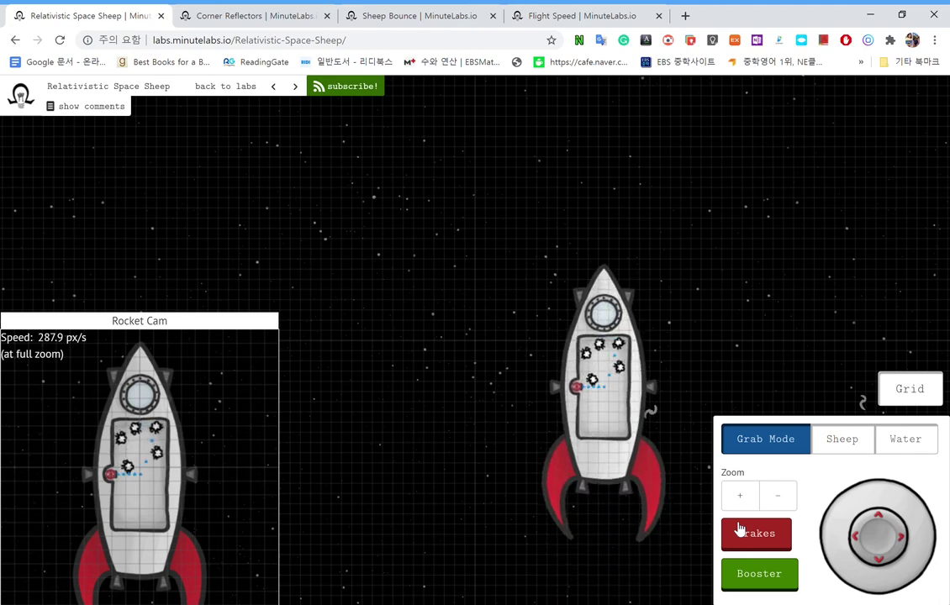
pyautogui.press('Down')
pyautogui.press('Up')
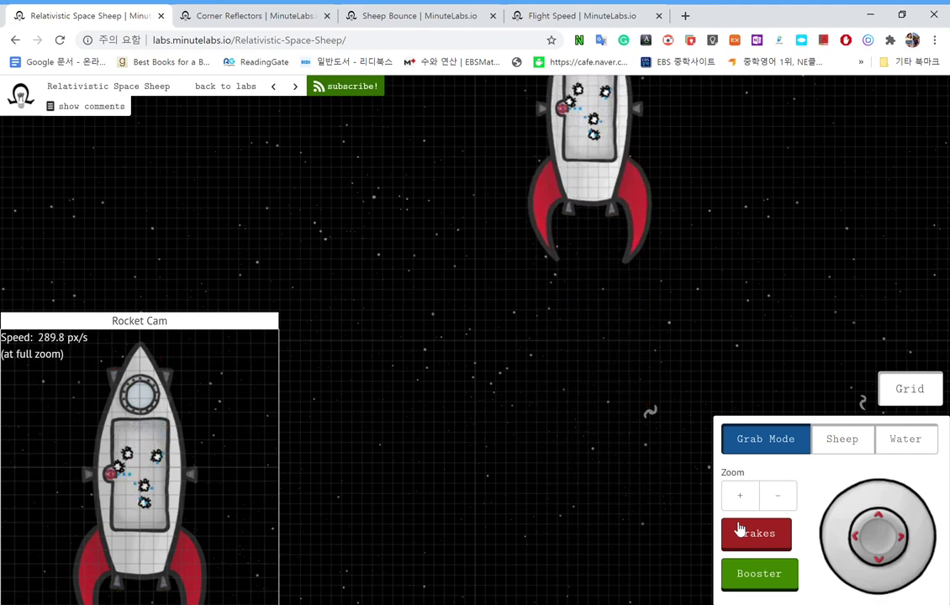
# Step: Steer the rocket left and right until it coasts at 185.5 px/s
pyautogui.press('Down')
pyautogui.press('Left')
pyautogui.press('Up')
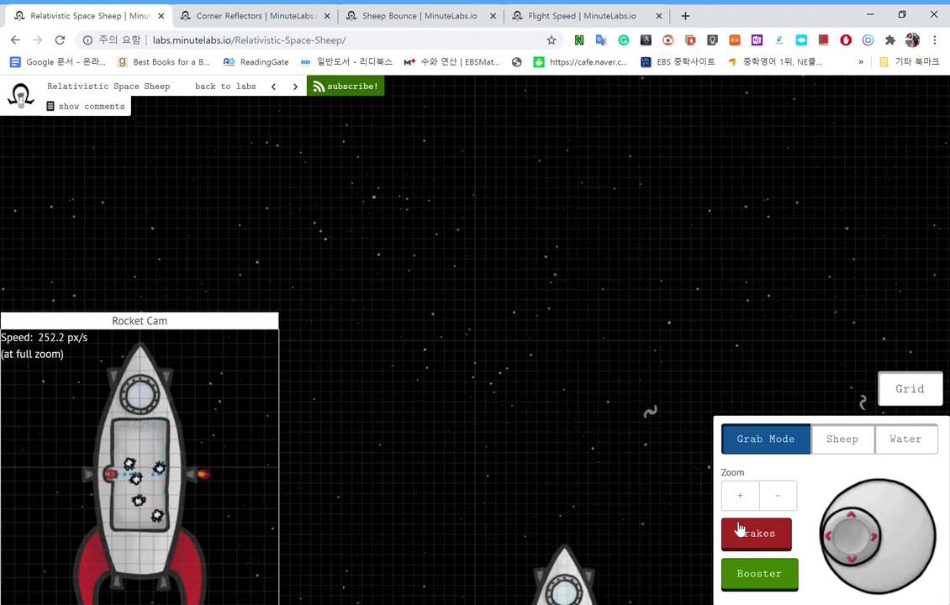
pyautogui.press('Right')
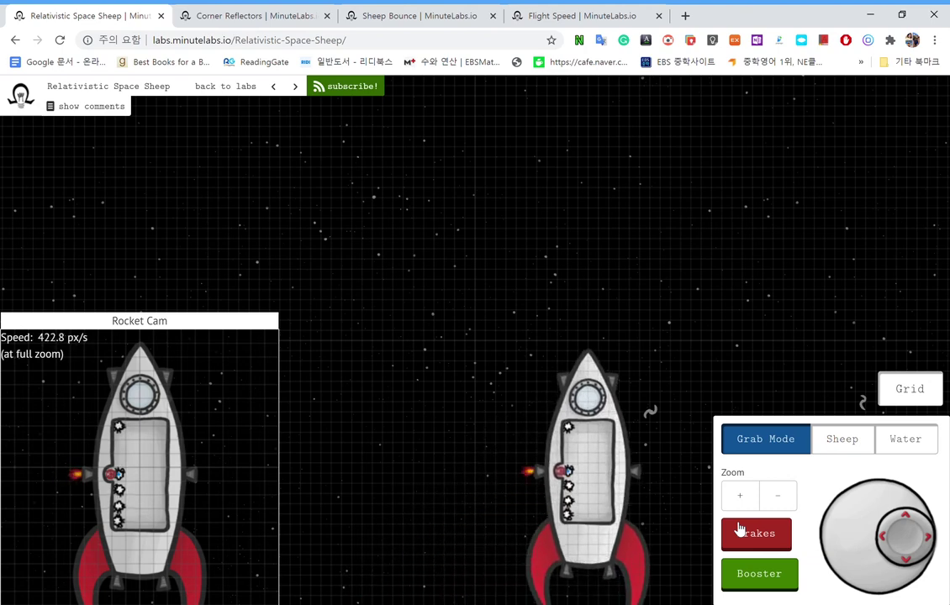
pyautogui.click(739, 528)
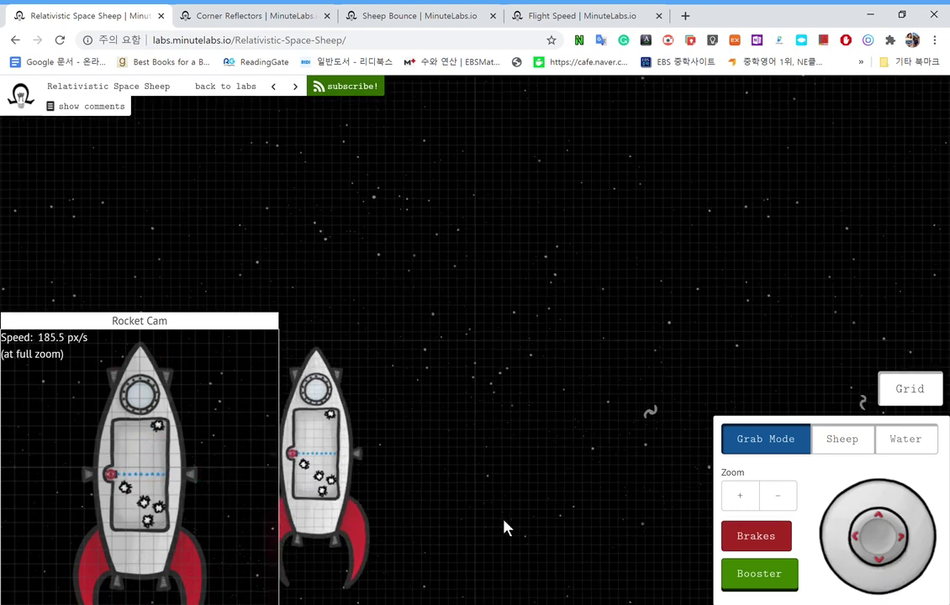
pyautogui.scroll(-5, 504, 528)
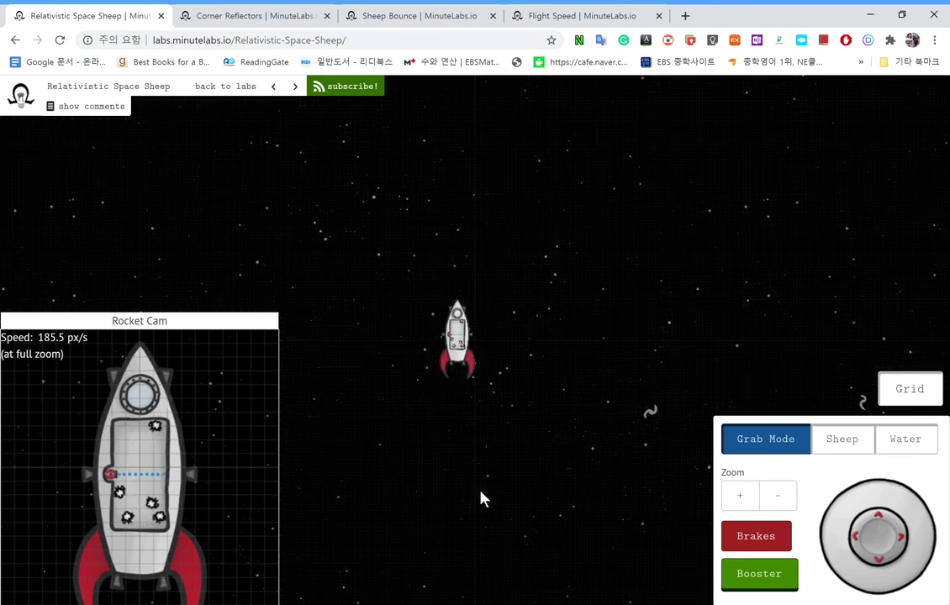
pyautogui.scroll(5, 475, 494)
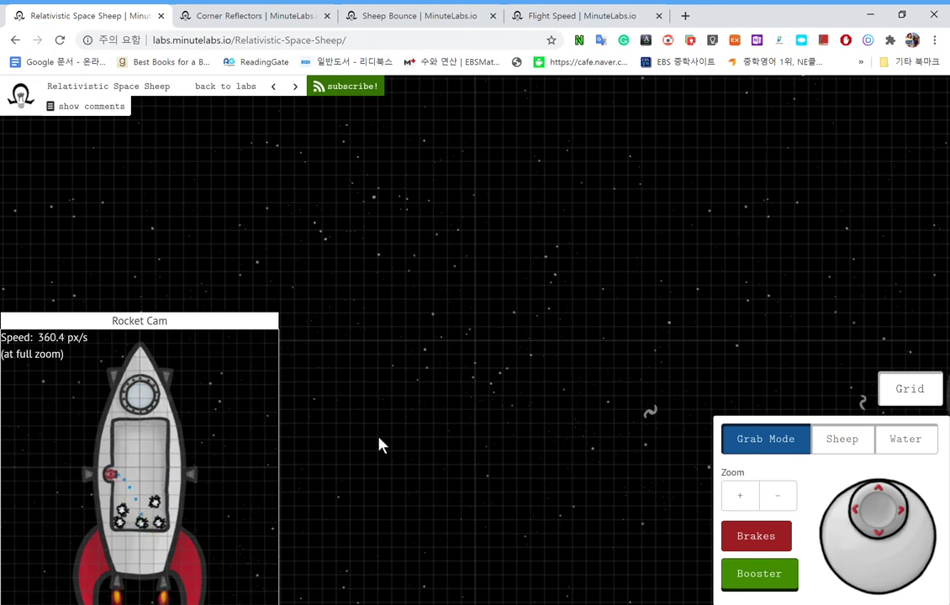
# Step: Apply the Brakes to bring the rocket to a stop
pyautogui.click(740, 536)
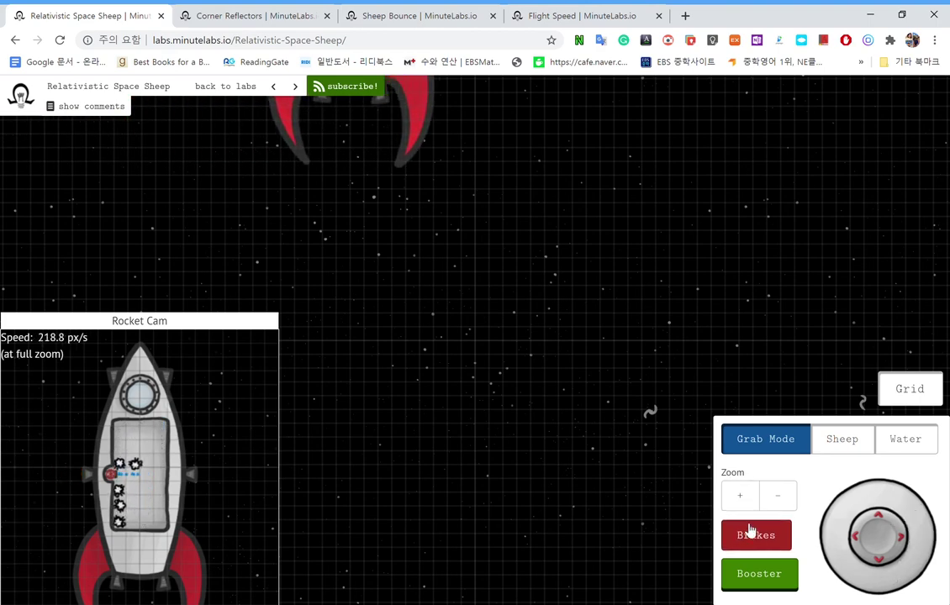
# Step: Twice brake the rocket, then nudge it right with short arrow-key bursts
pyautogui.click(750, 531)
pyautogui.press('Right')
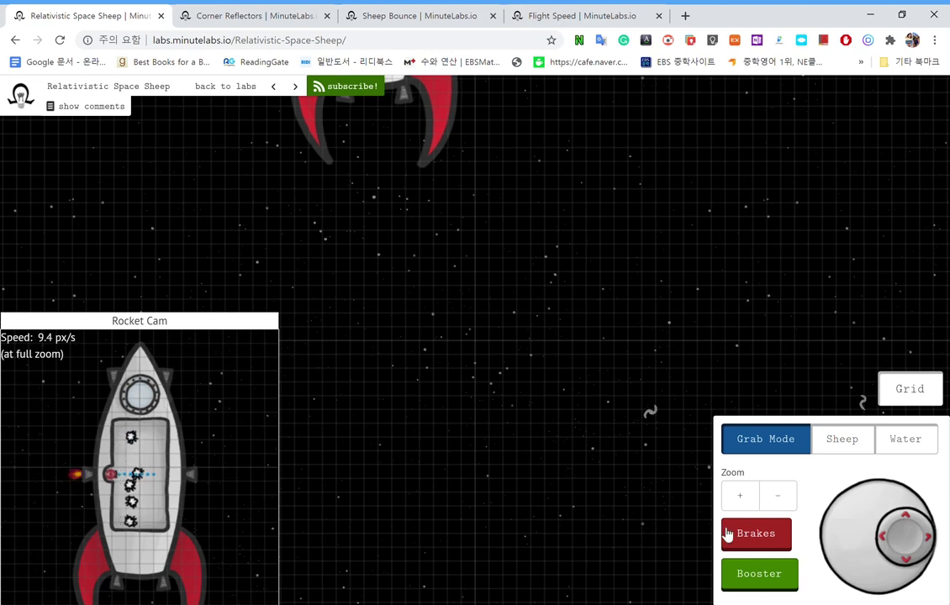
pyautogui.press('Right')
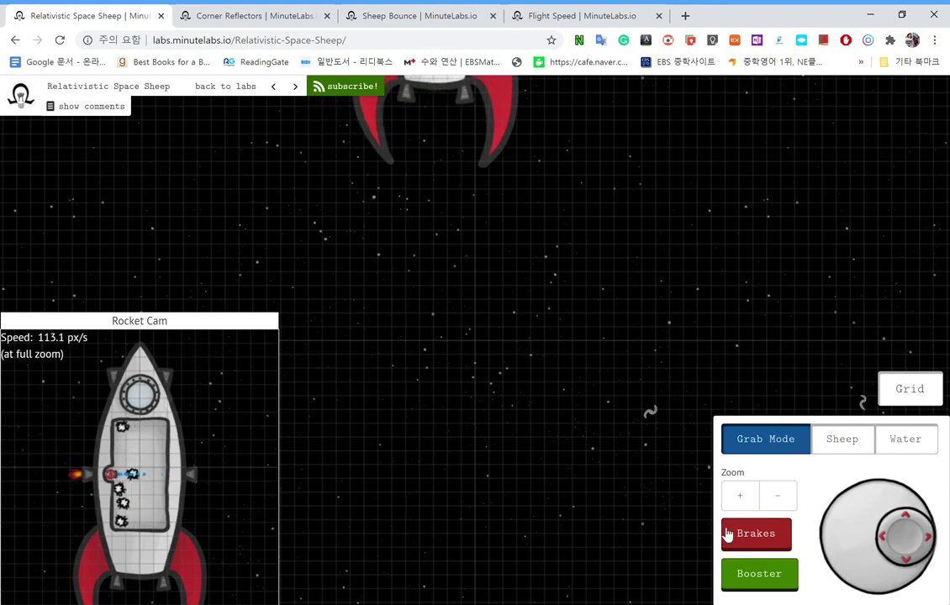
pyautogui.click(730, 532)
pyautogui.press('Right')
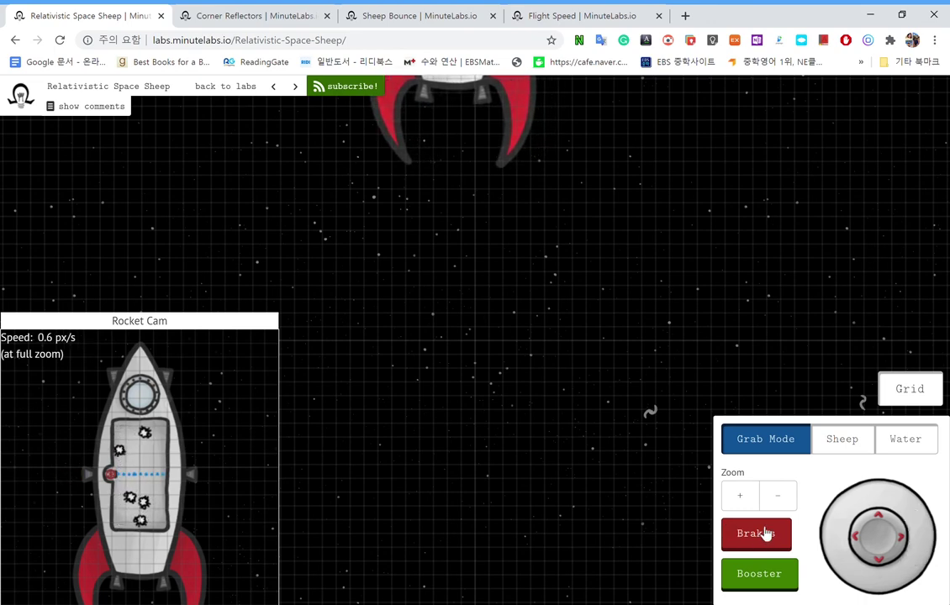
pyautogui.press('Right')
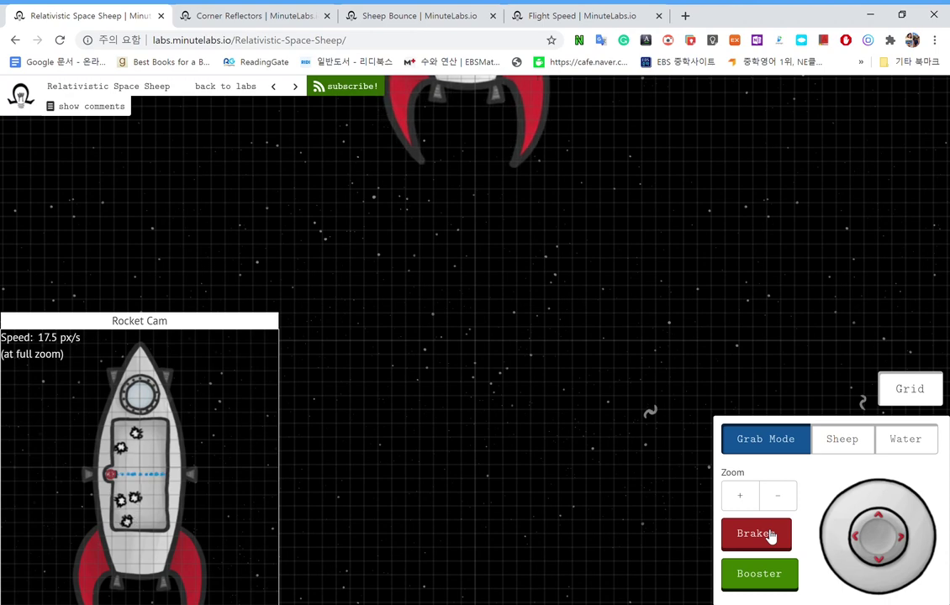